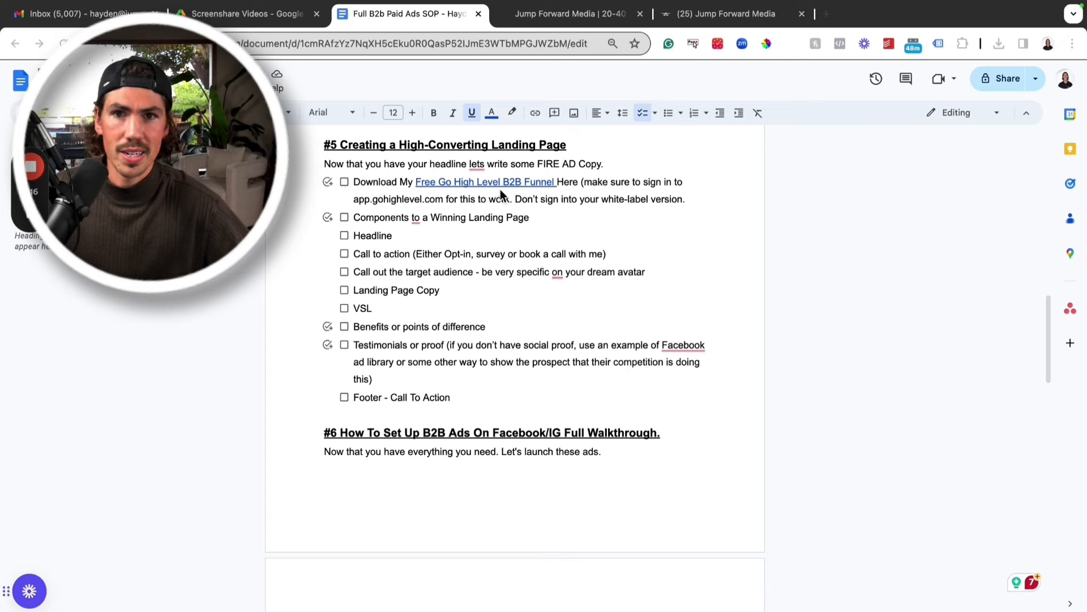
Examine the med spa landing page's headline, video, strategy call button and booking calendar
left_click(569, 14)
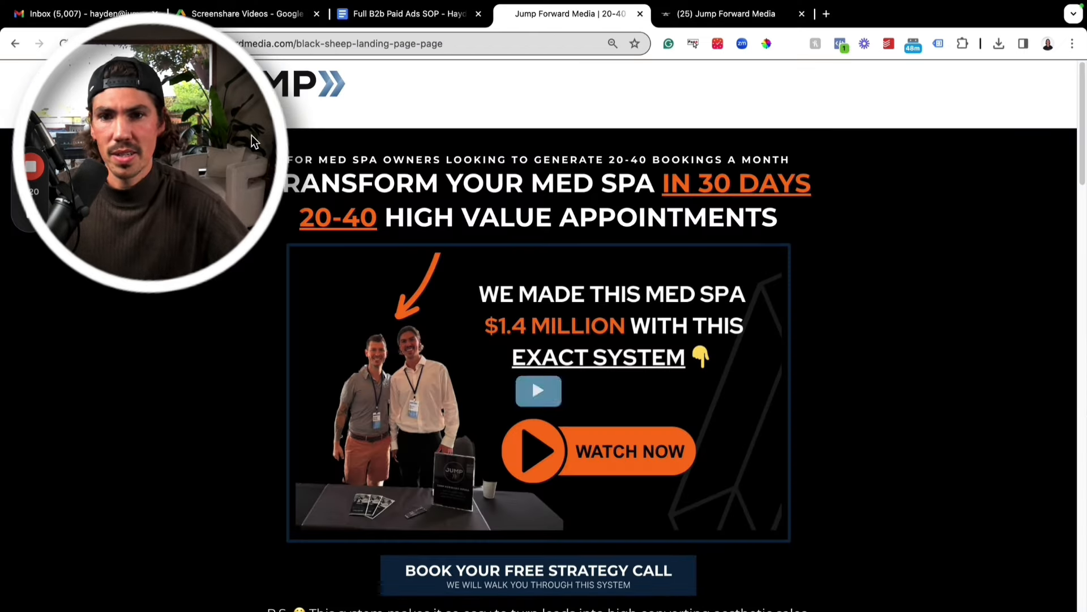
scroll(690, 217, "down", 1)
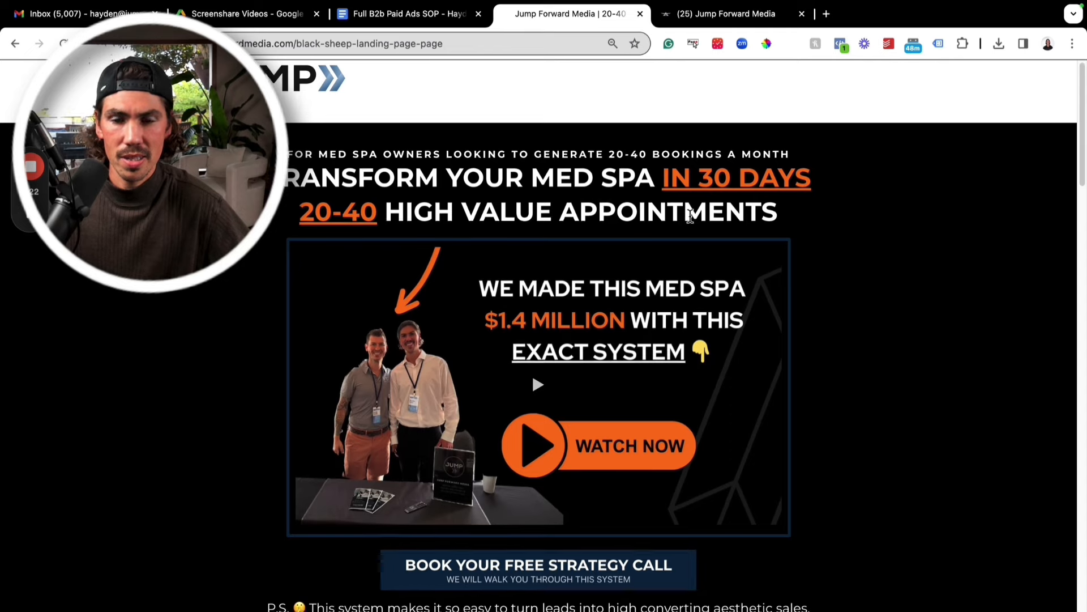
scroll(691, 215, "up", 1)
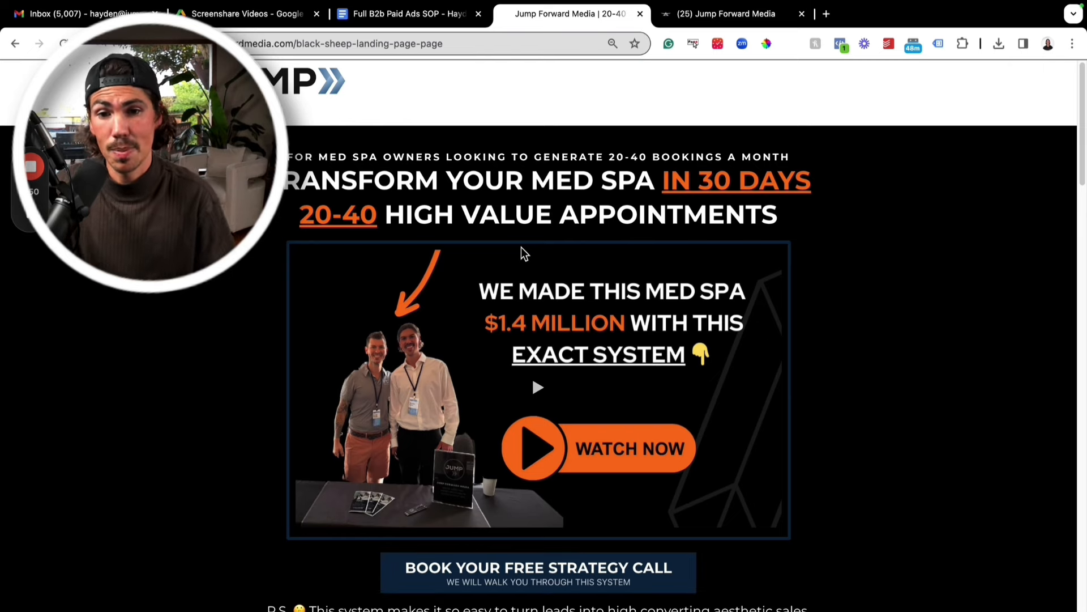
scroll(589, 340, "down", 1)
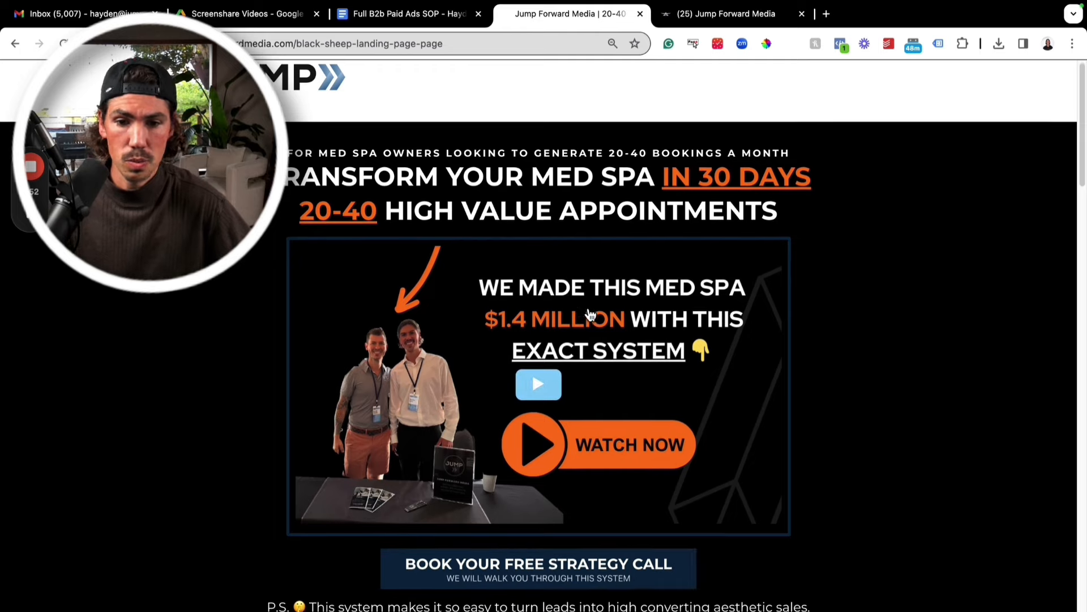
scroll(605, 402, "down", 5)
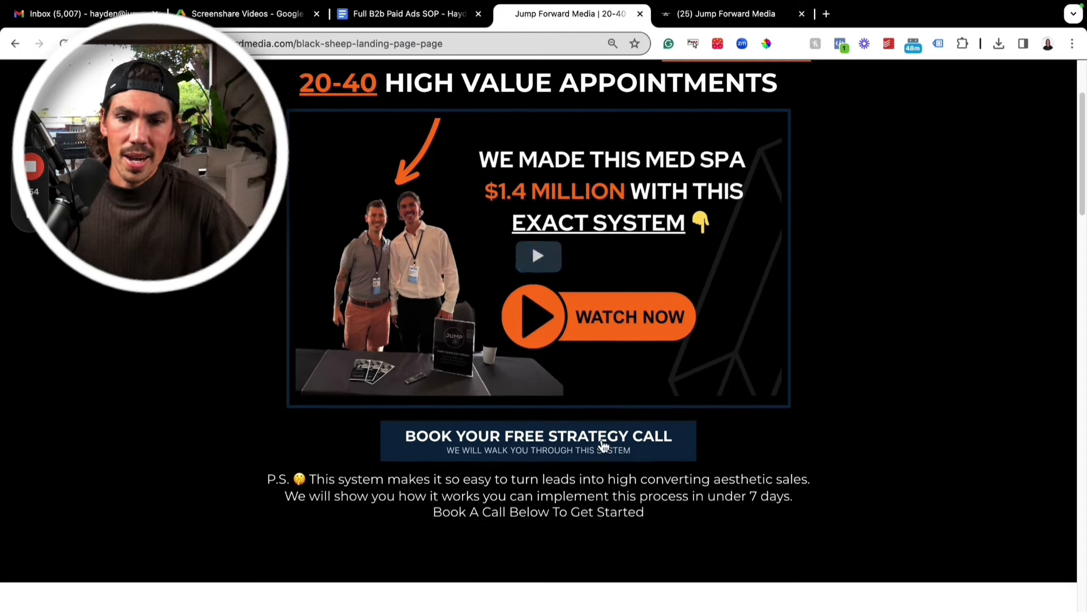
scroll(614, 442, "down", 10)
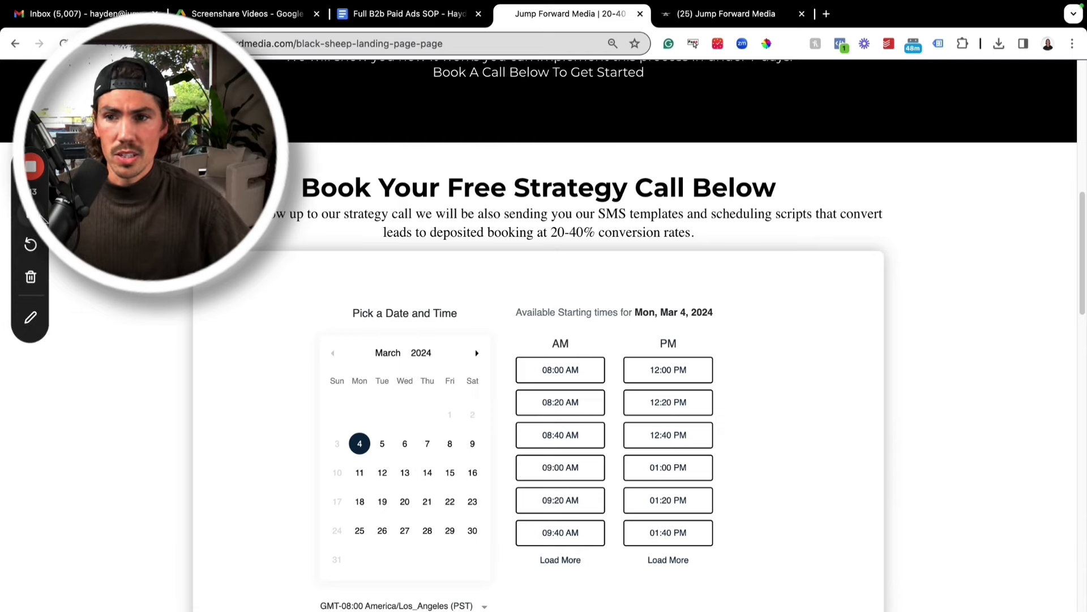
scroll(536, 343, "up", 6)
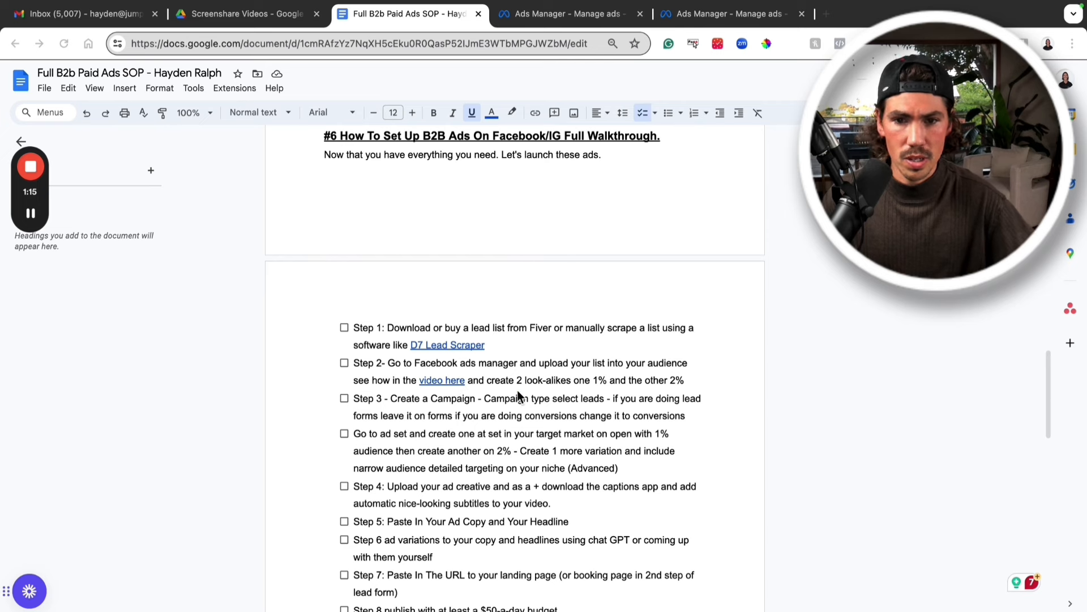
In Meta Ads Manager, create a new campaign with the Leads objective and the manual leads campaign setup
scroll(36, 222, "down", 1)
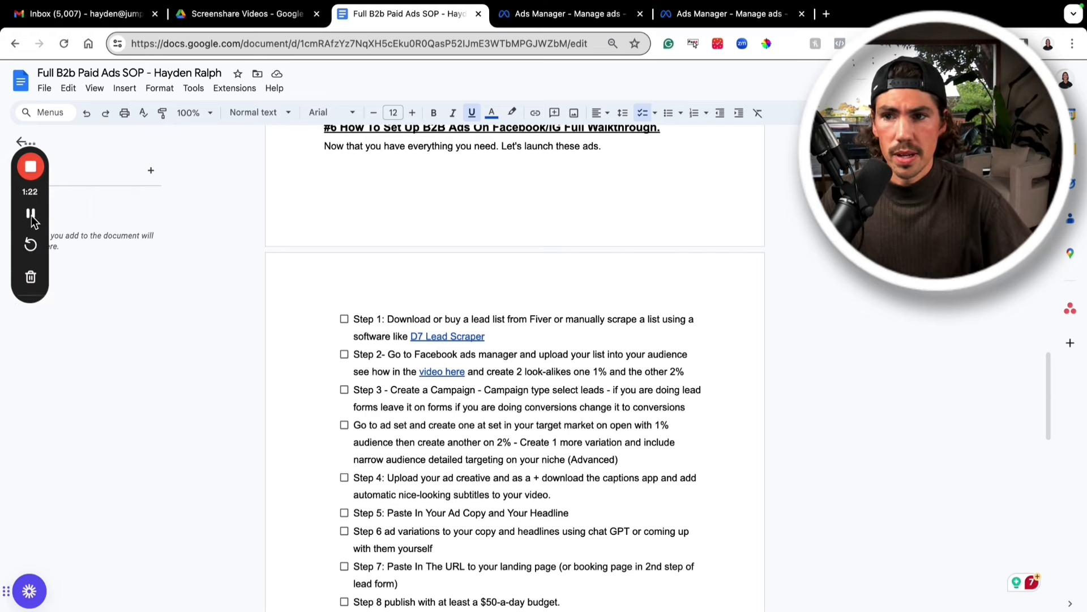
key("ctrl+Tab")
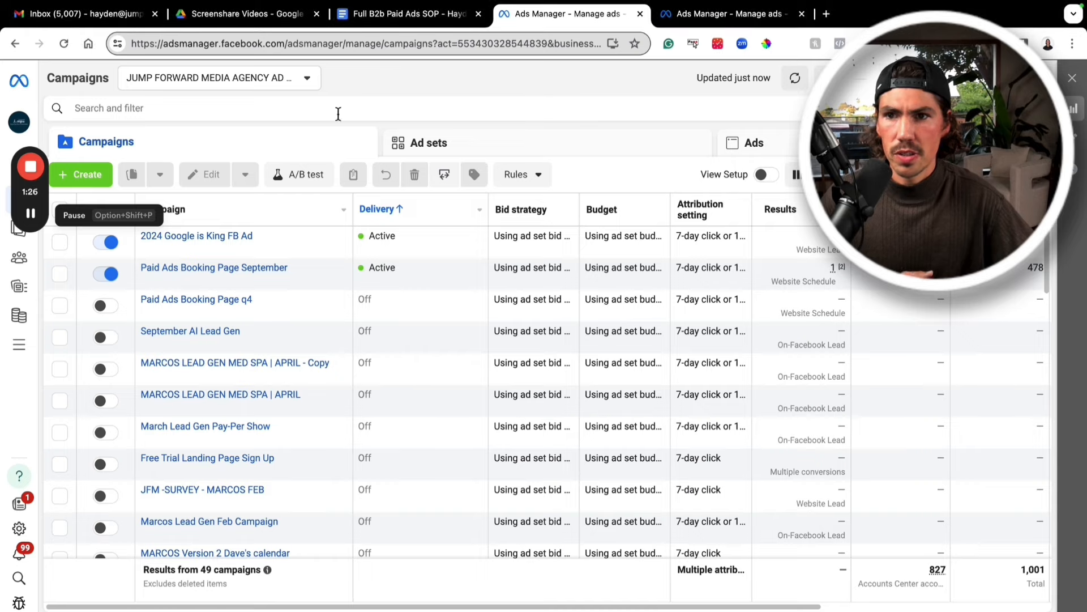
left_click(94, 175)
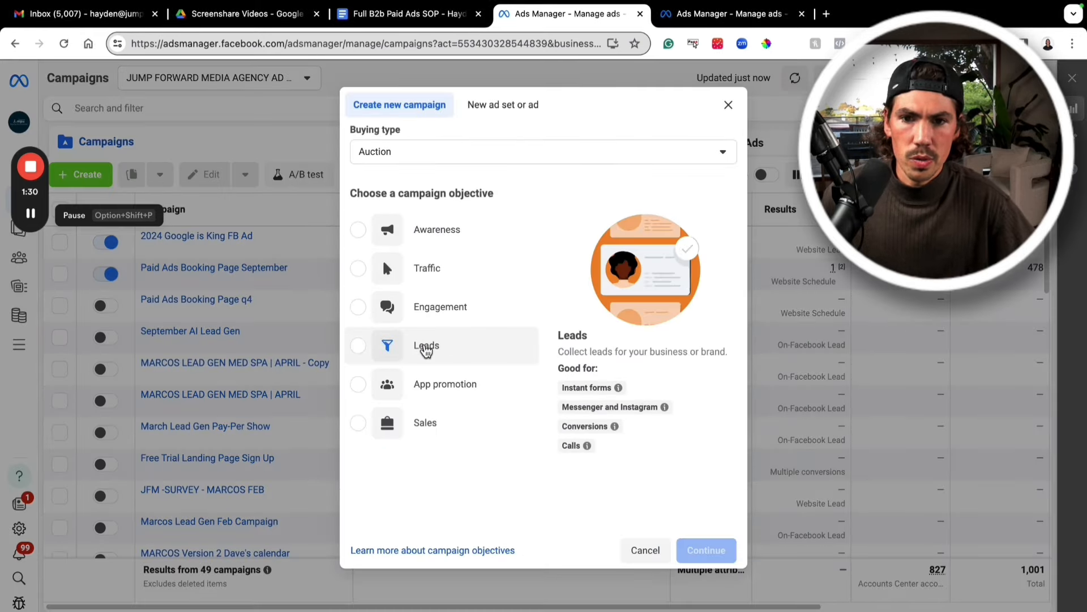
left_click(423, 344)
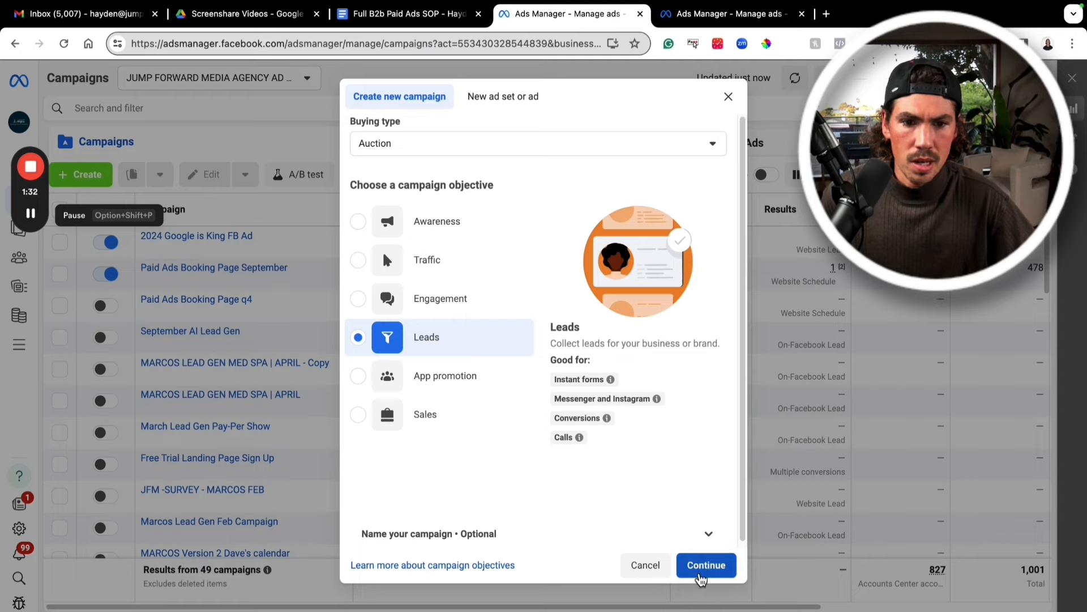
left_click(706, 565)
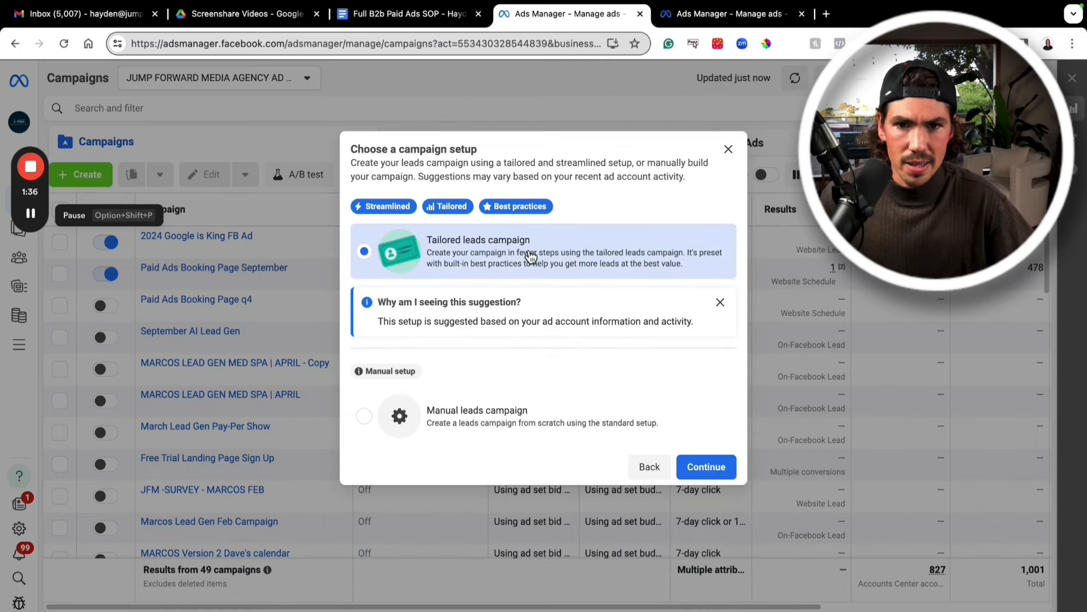
left_click(482, 417)
left_click(733, 475)
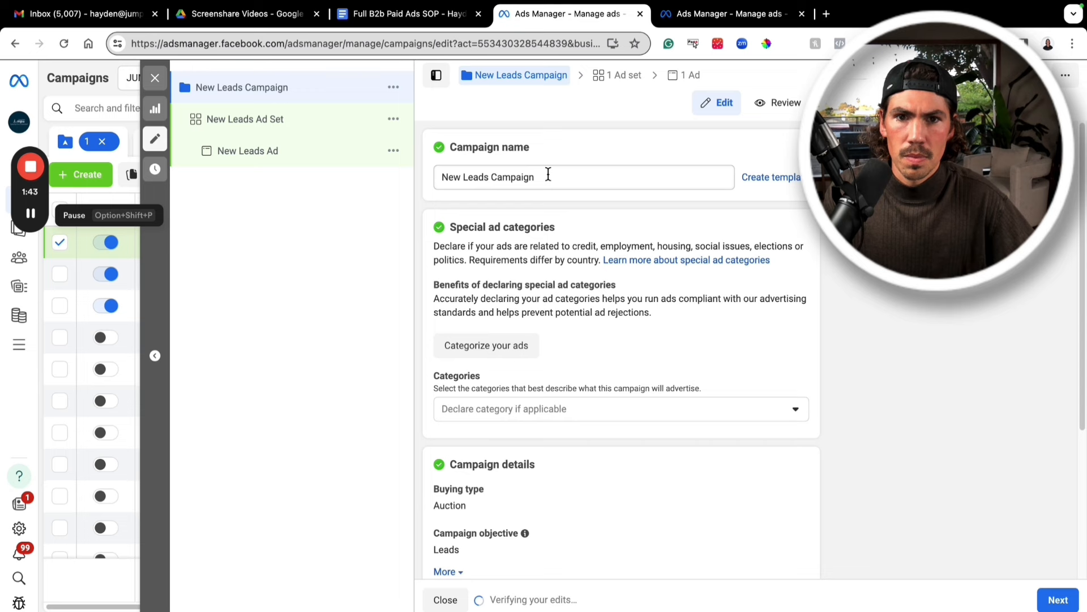
Name the campaign "Med Spa Target Market Feb ad" and continue to its ad set settings
double_click(549, 176)
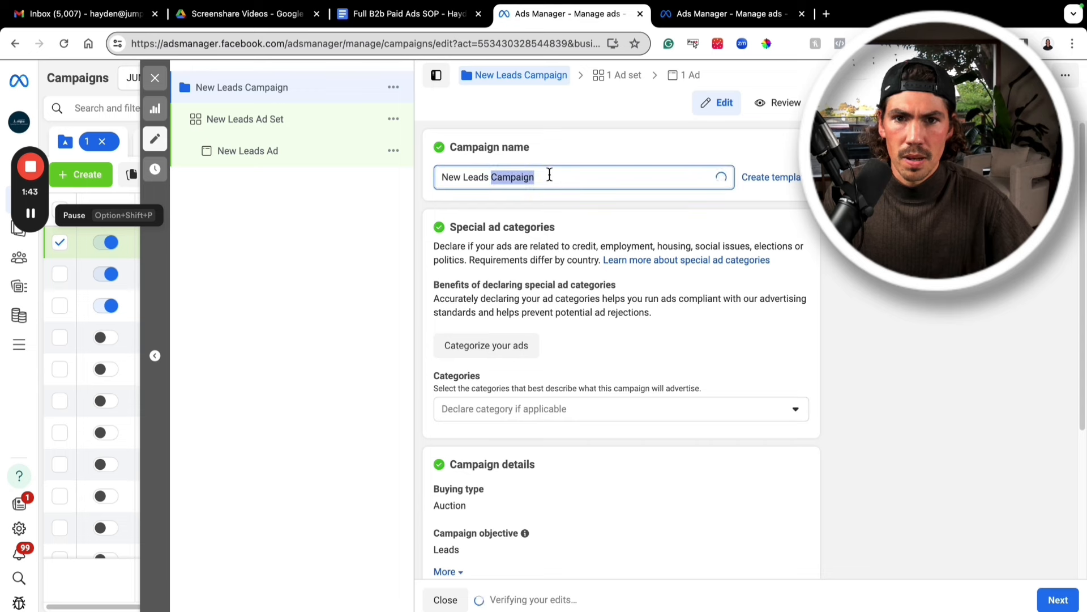
triple_click(527, 178)
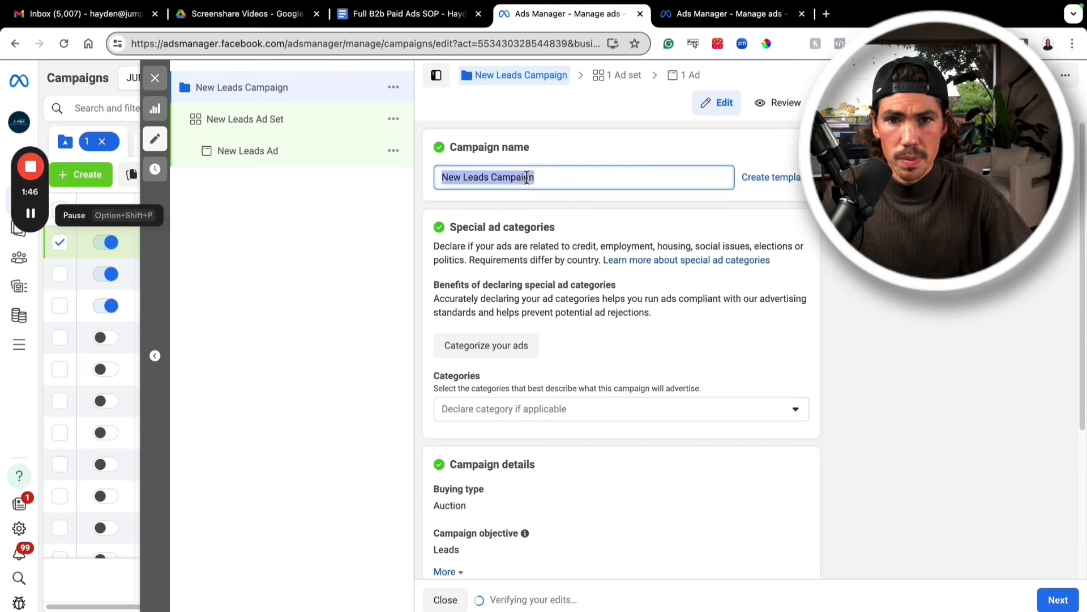
type("Med ")
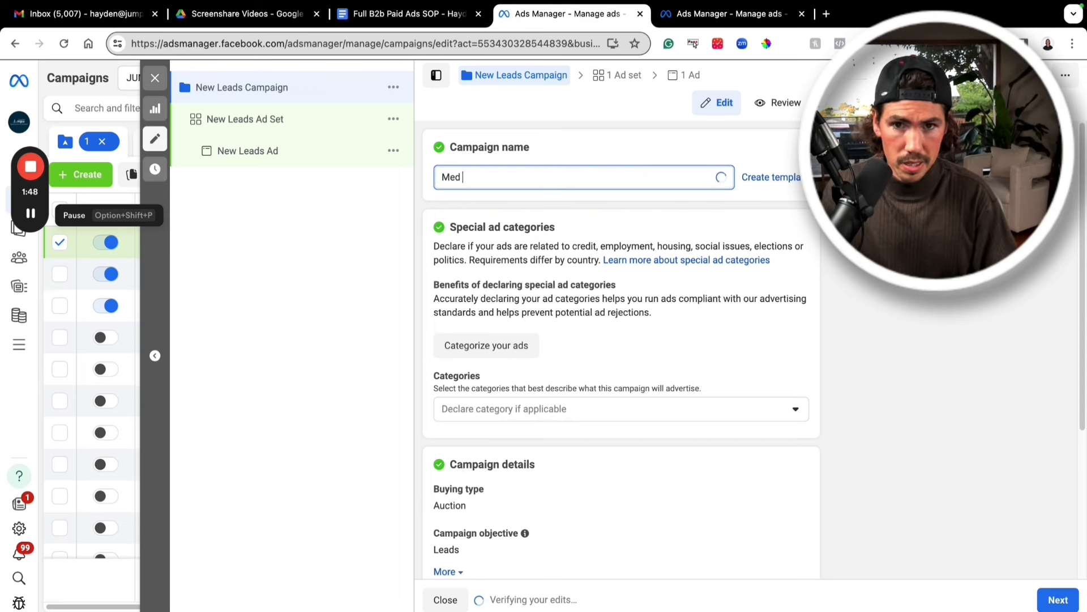
type("Spa Target")
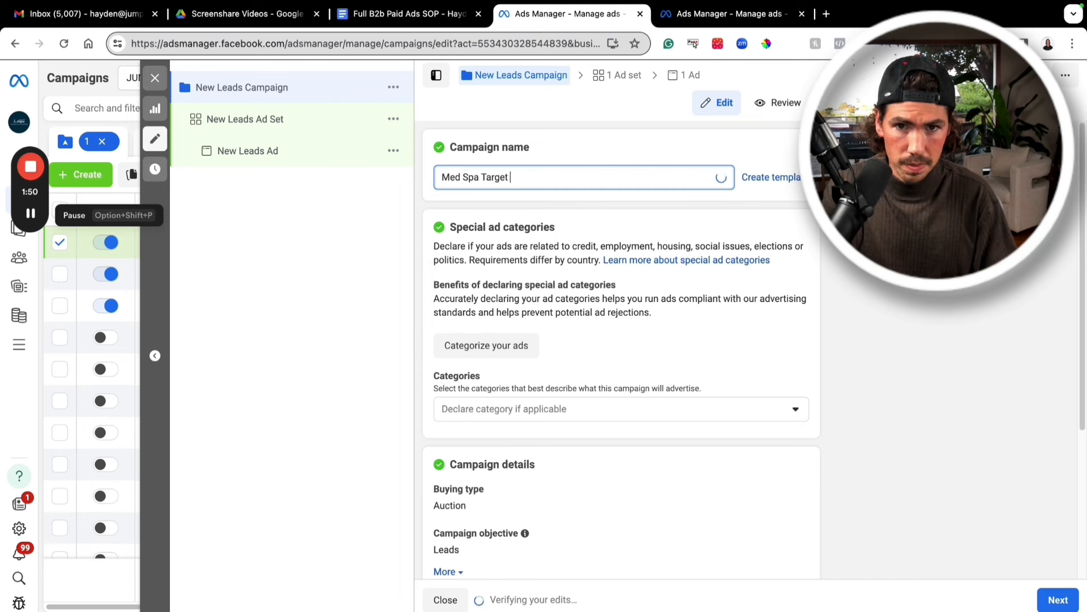
type(" Market Feb ad")
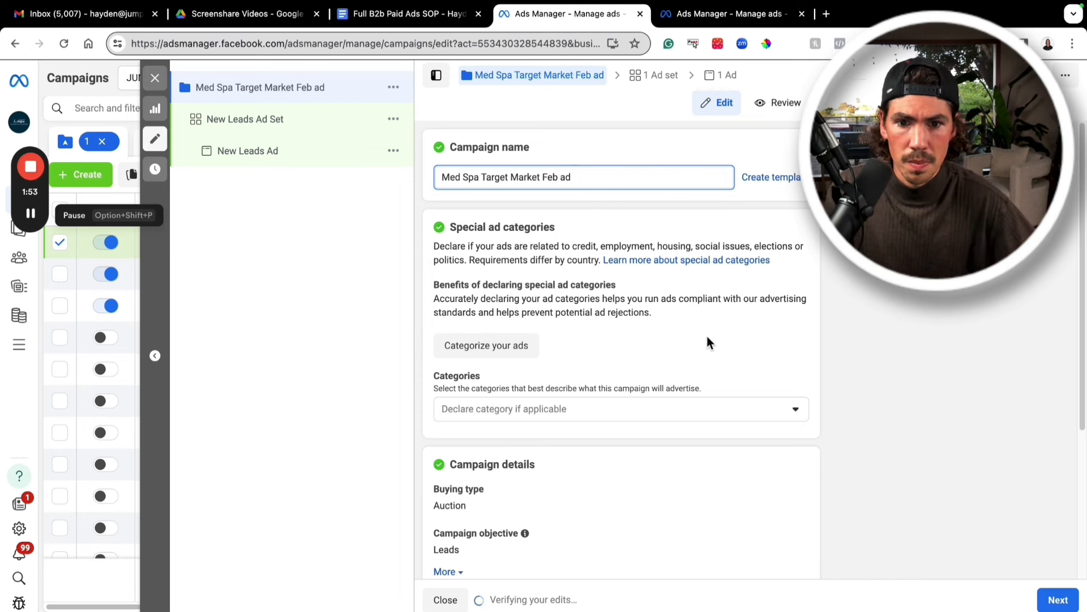
scroll(707, 335, "down", 2)
scroll(696, 314, "down", 2)
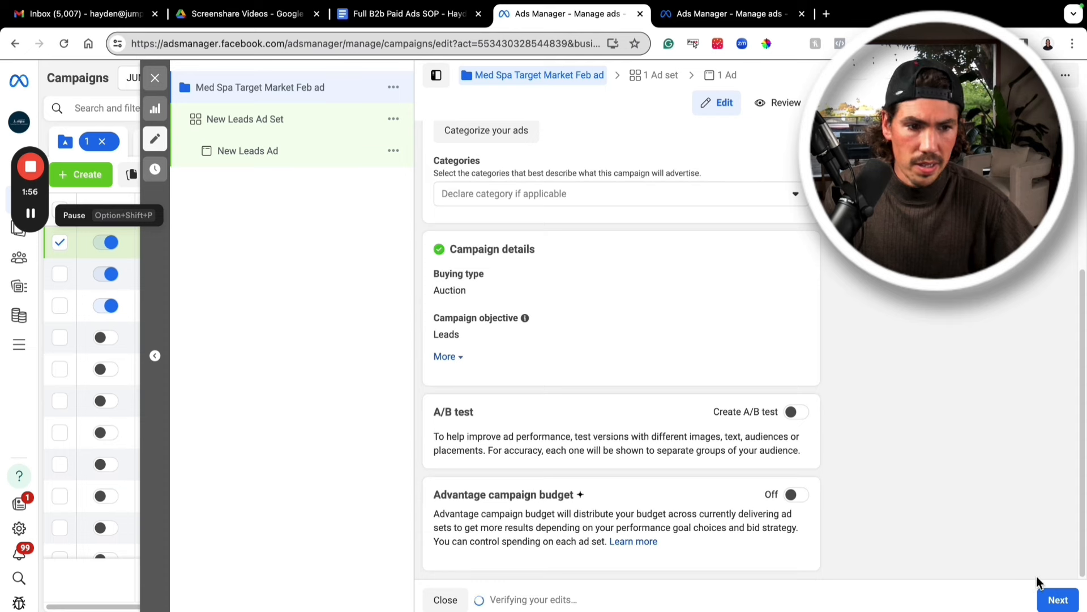
left_click(1060, 600)
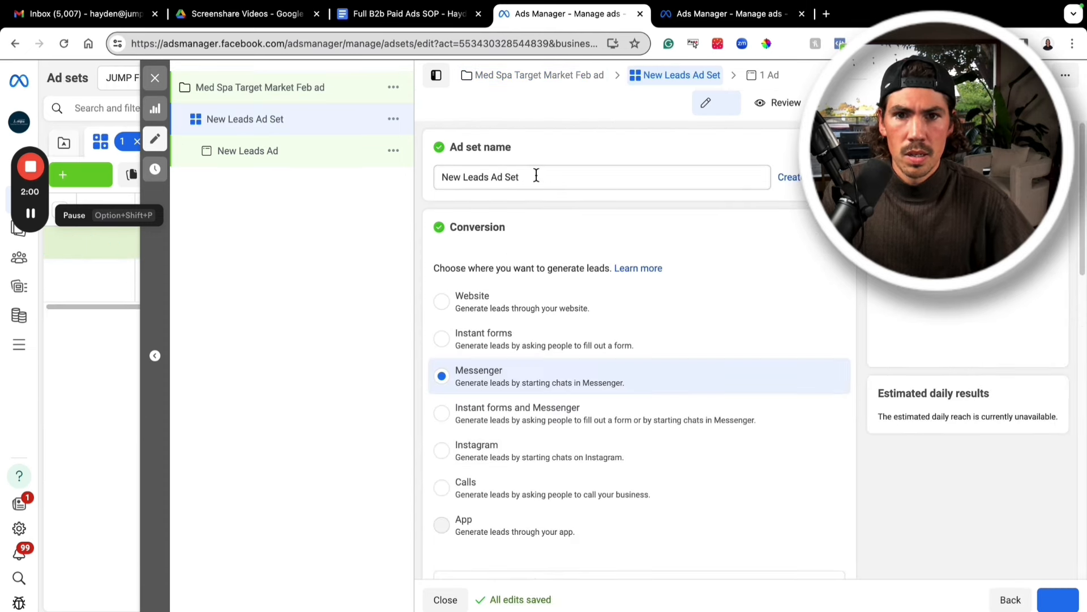
Rename the ad set as "Med Spa List Open - New TEst"
triple_click(537, 177)
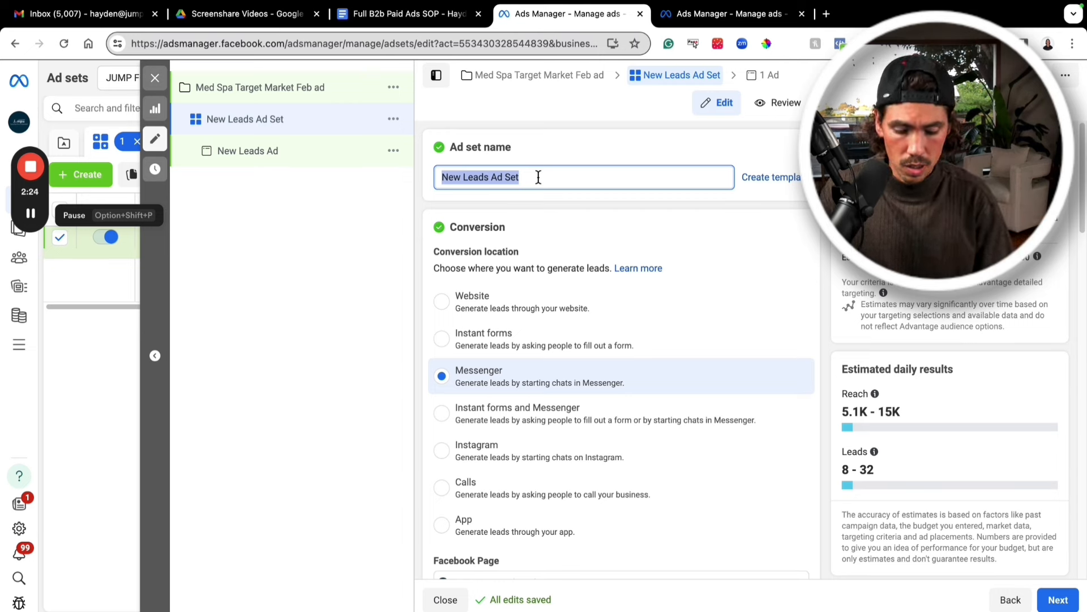
type("Med Soa")
key("BackSpace")
key("BackSpace")
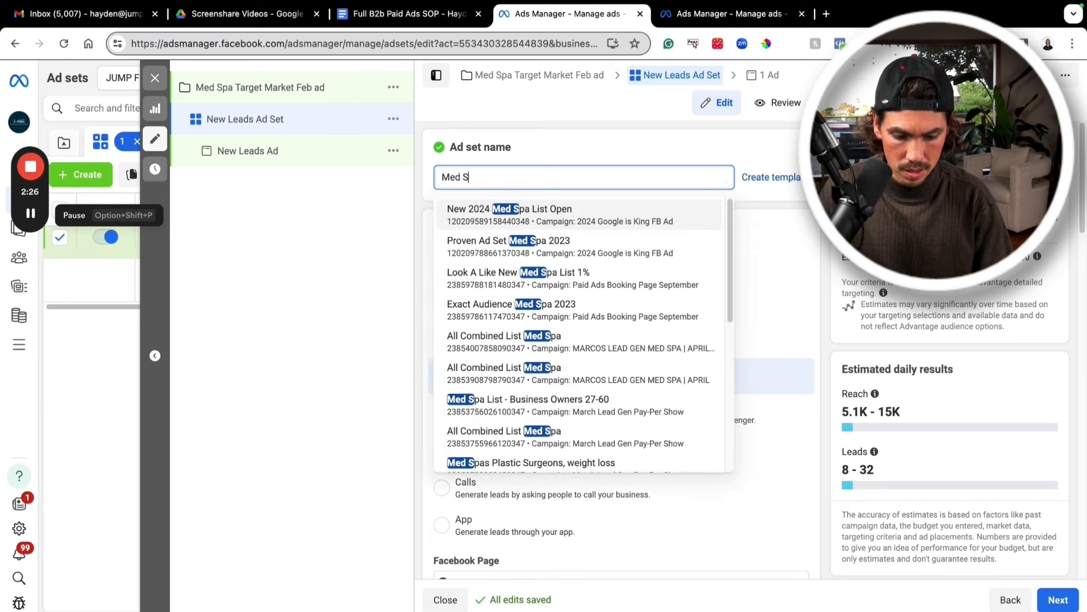
type("pa List Open")
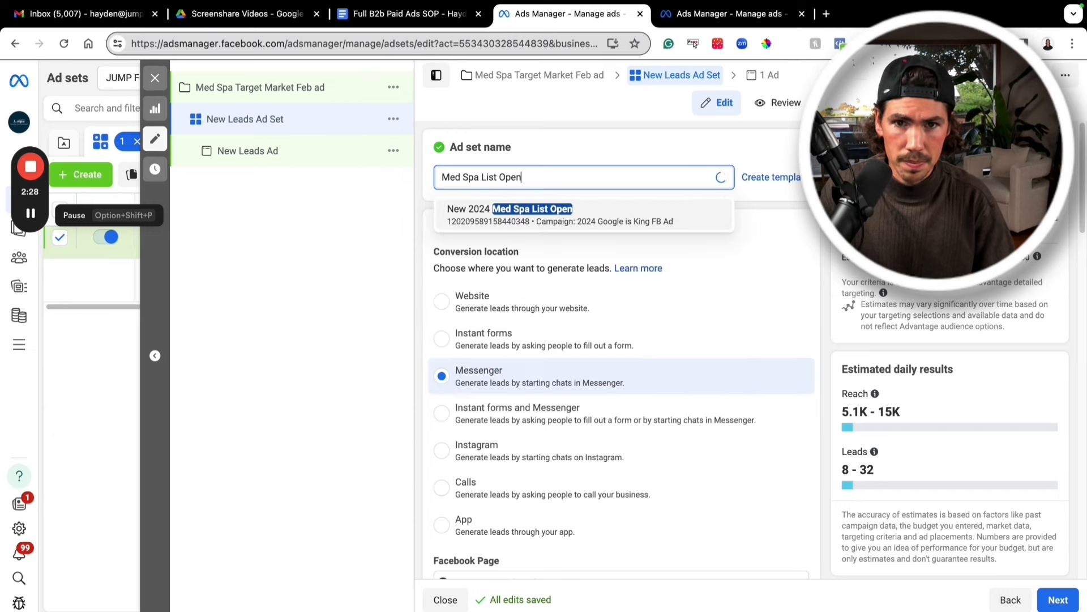
type(" - ")
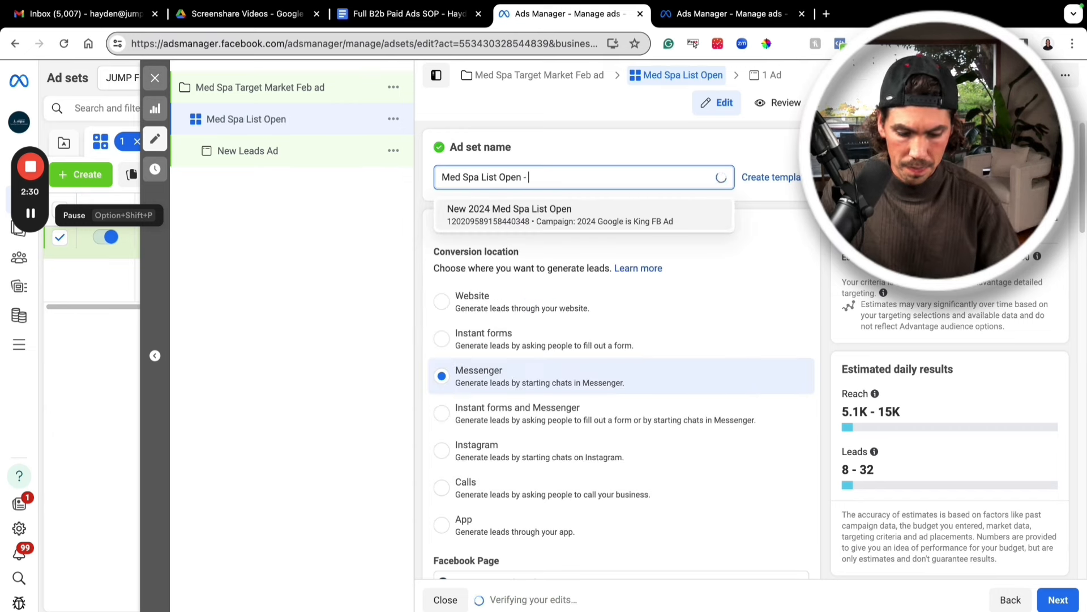
type("New TEst")
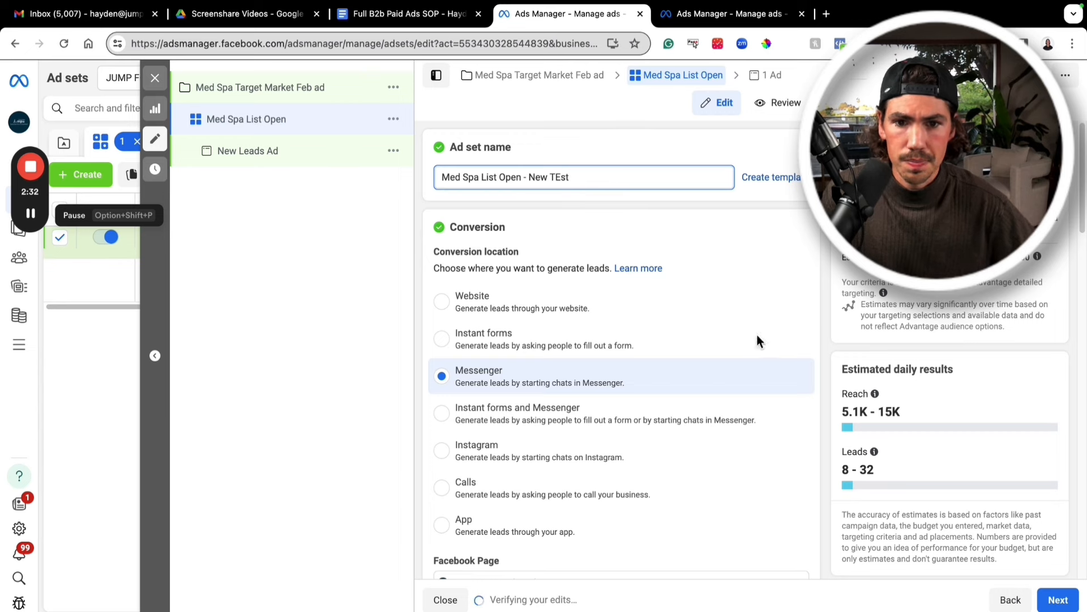
Set the ad set's conversion location to Website
scroll(670, 301, "down", 1)
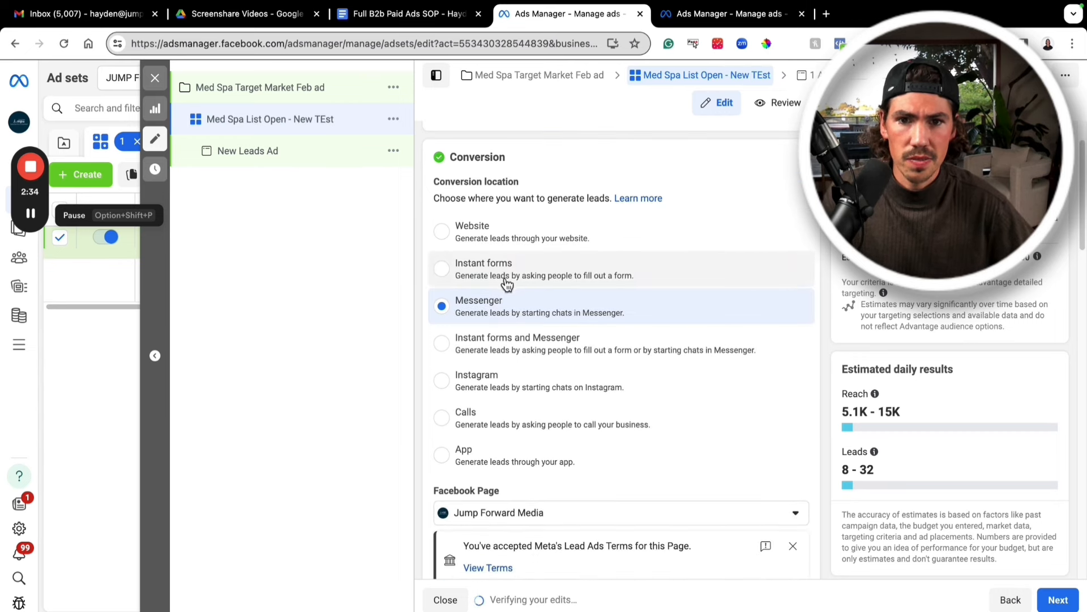
left_click(527, 234)
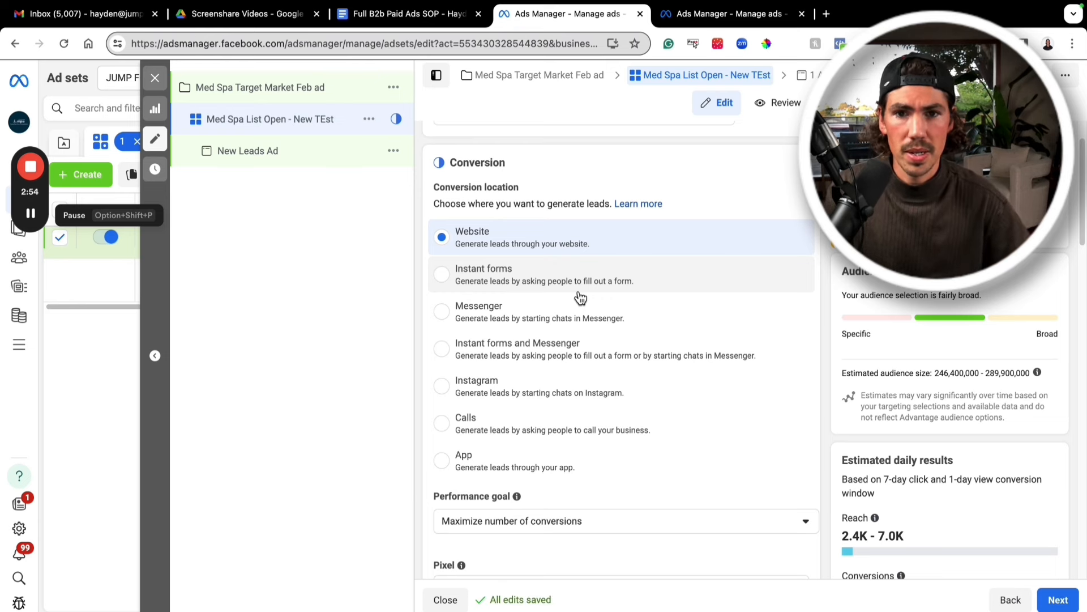
scroll(583, 291, "up", 2)
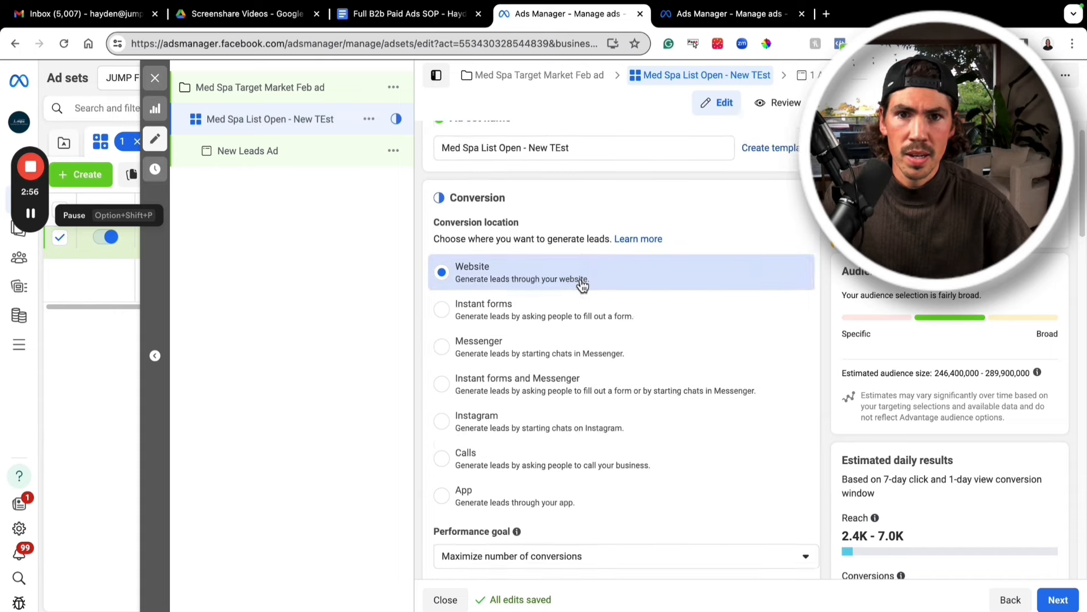
scroll(532, 283, "down", 7)
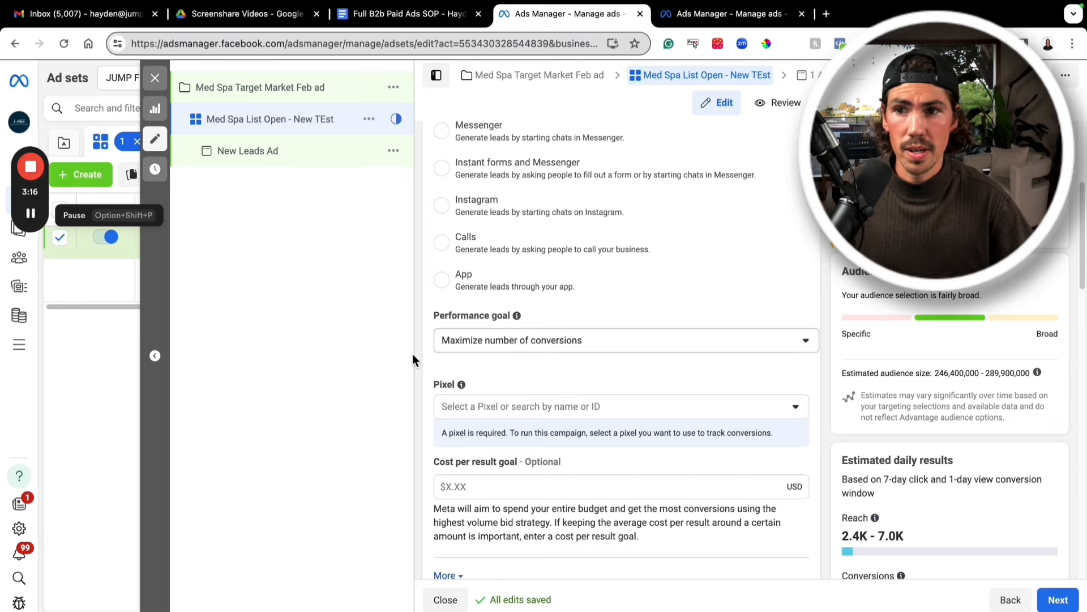
left_click(31, 213)
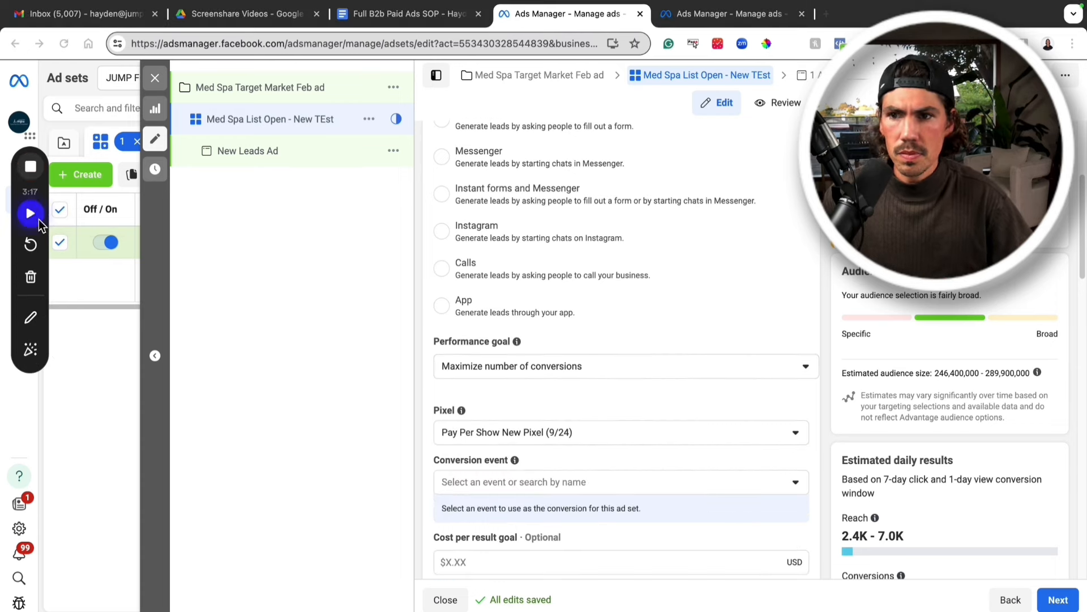
left_click(35, 218)
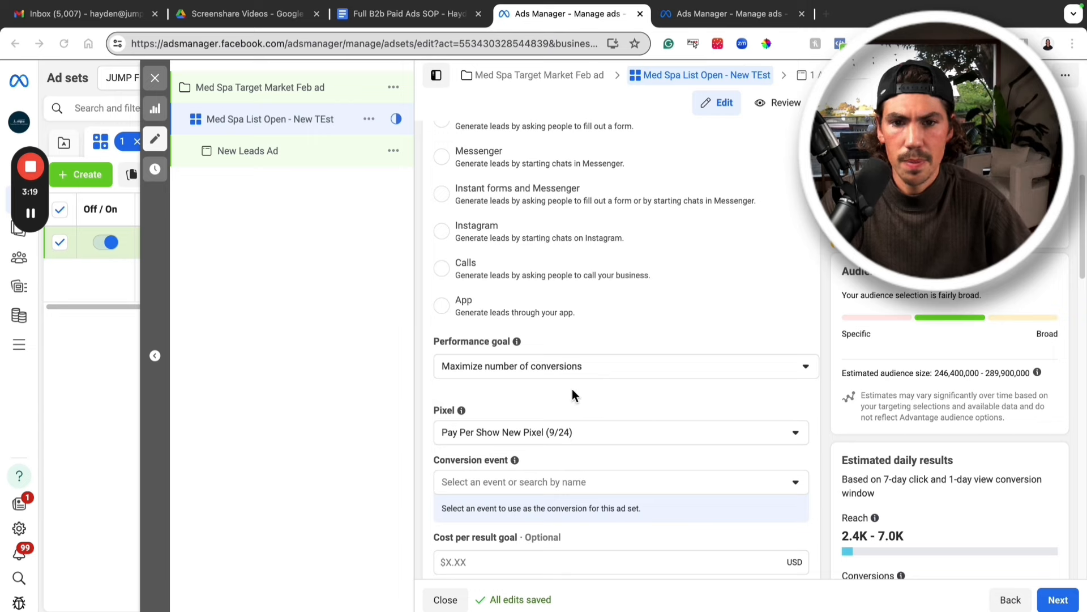
Set the ad set's daily budget to $50
scroll(657, 439, "down", 6)
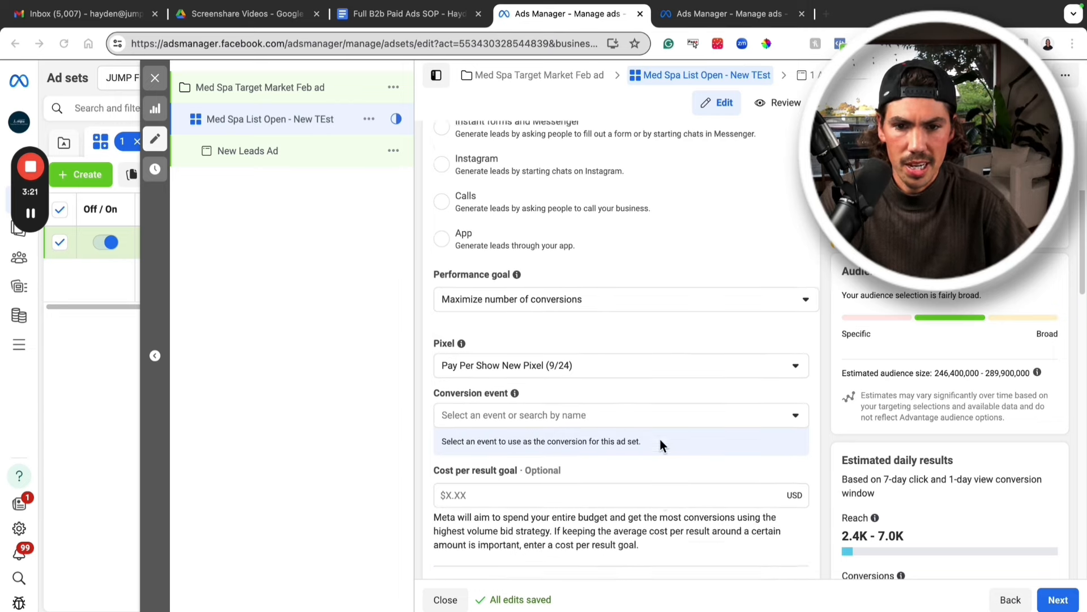
scroll(664, 441, "down", 4)
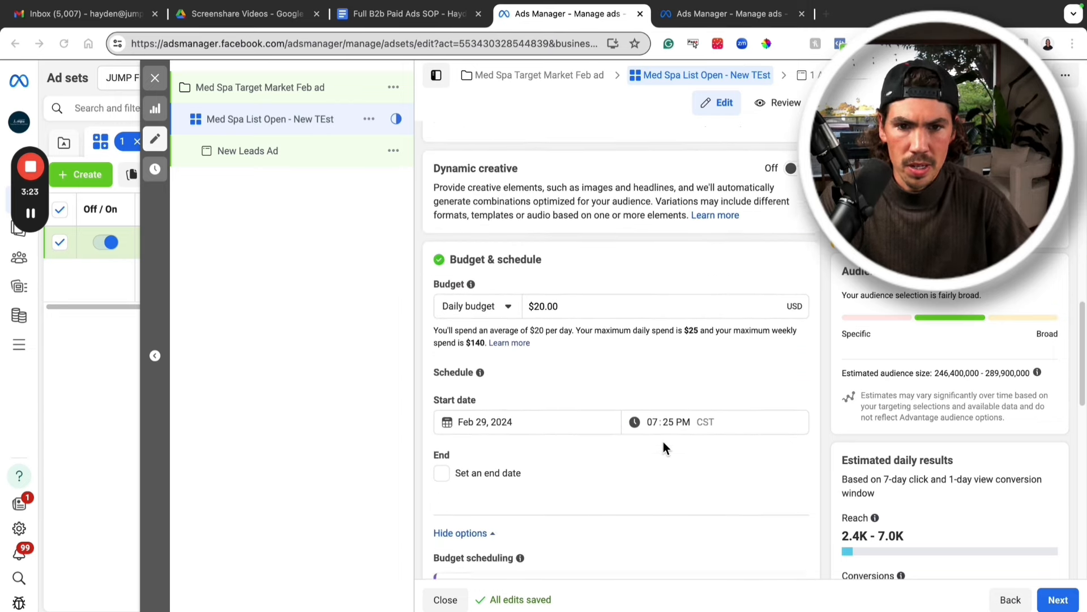
left_click_drag(565, 285, 499, 310)
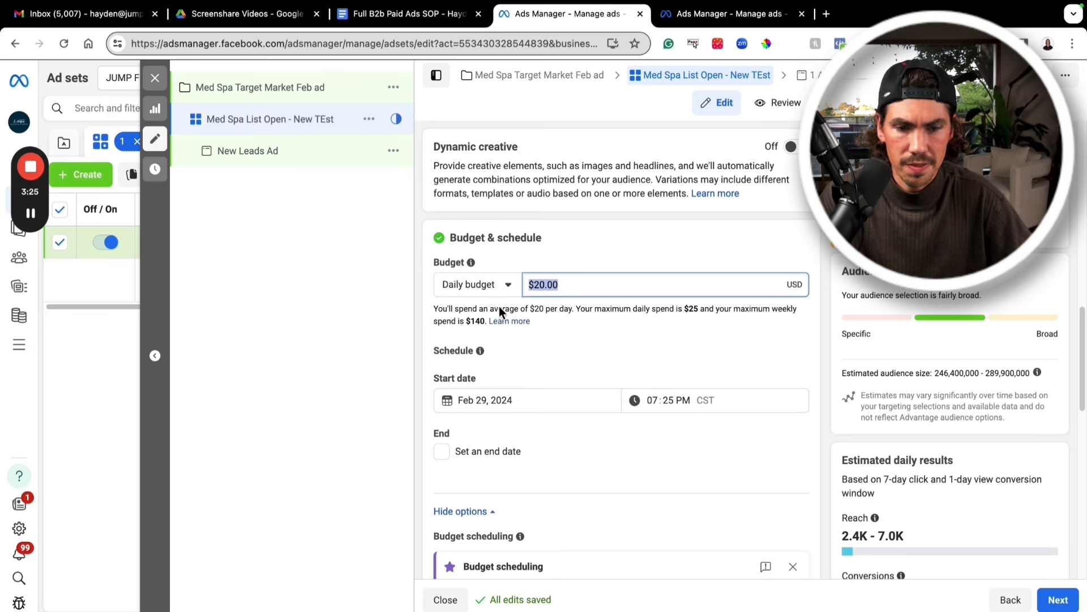
type("50")
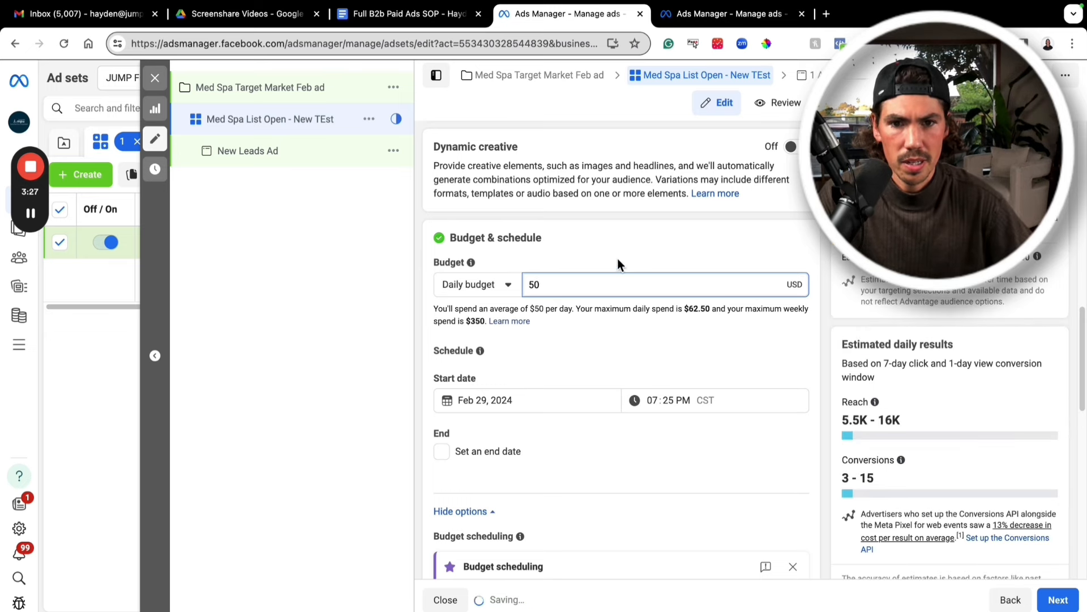
Switch the ad set from Advantage+ audience to the original audience options
left_click(612, 263)
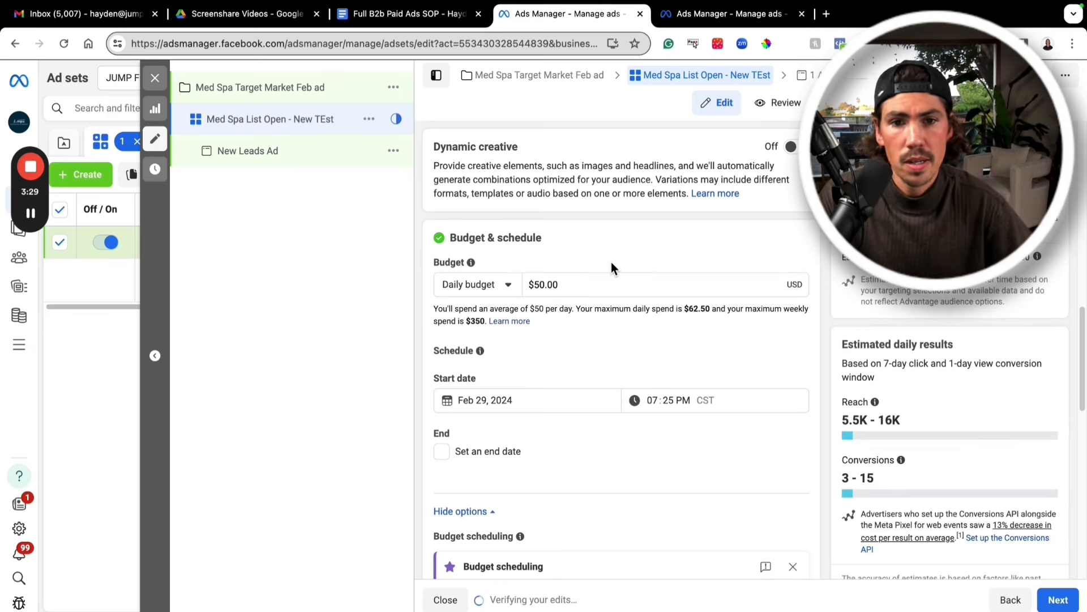
scroll(670, 351, "down", 1)
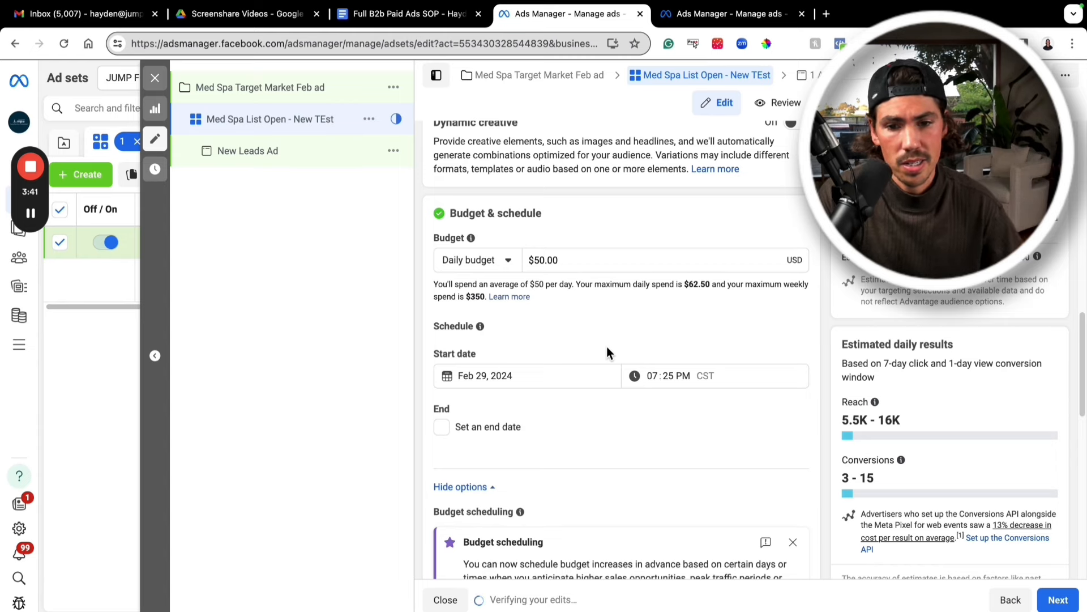
scroll(654, 282, "down", 4)
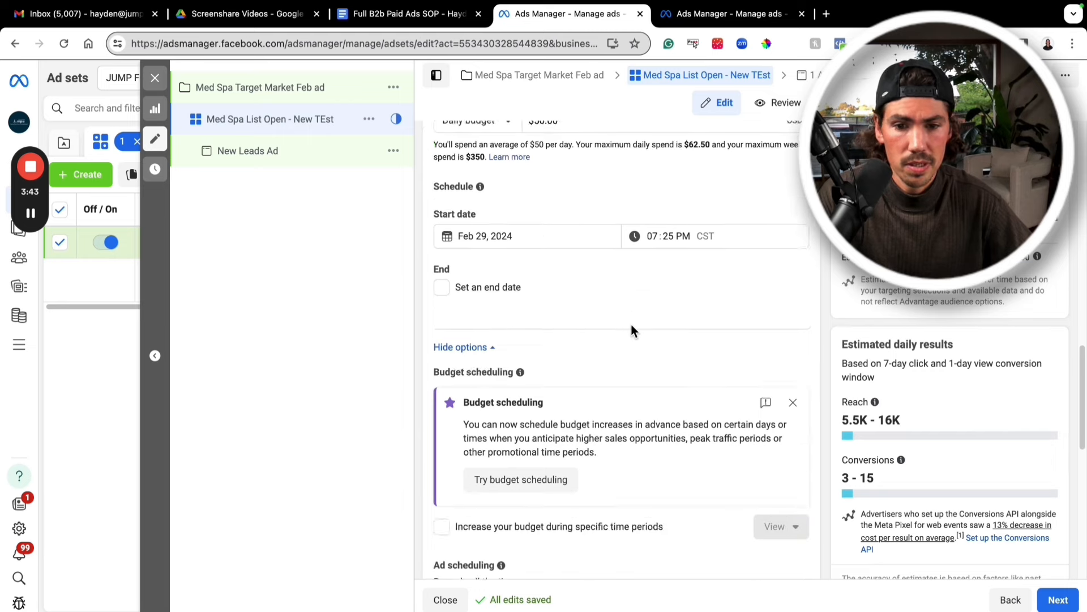
scroll(635, 331, "down", 5)
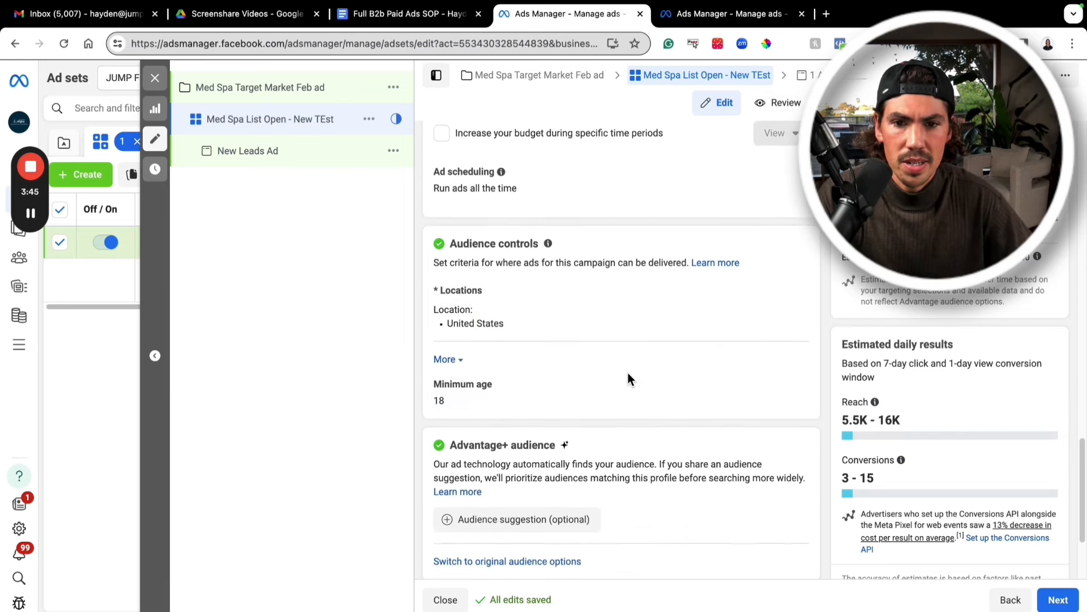
scroll(570, 478, "down", 2)
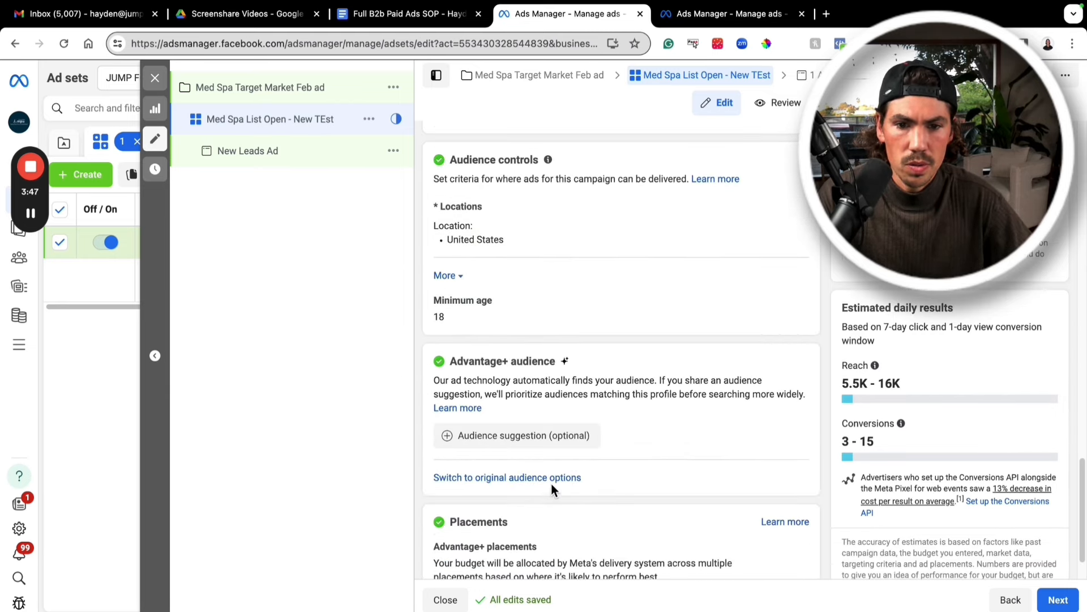
left_click(512, 481)
left_click(634, 356)
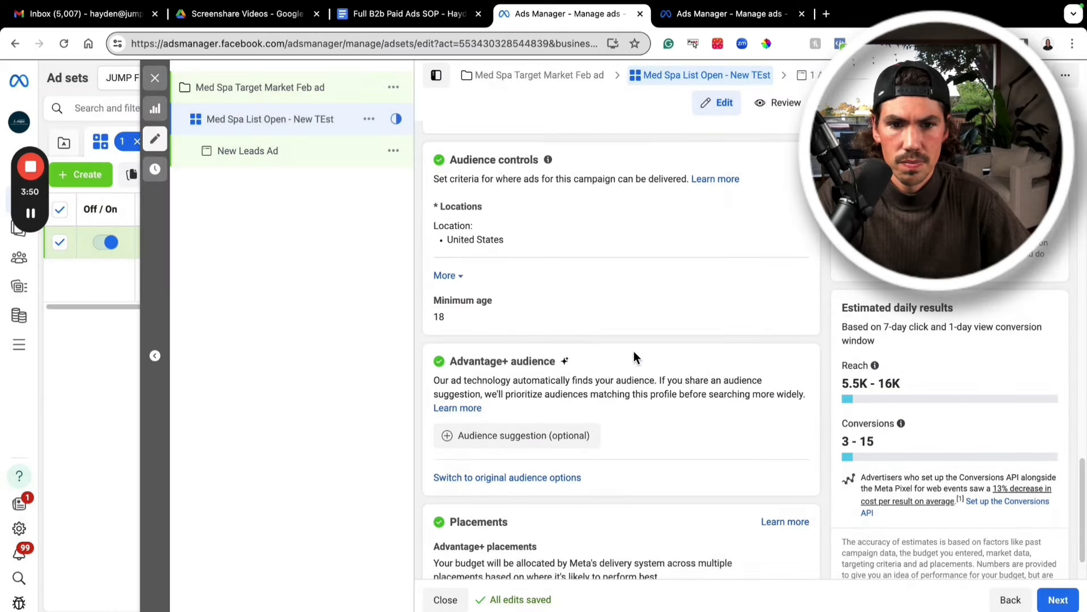
left_click(546, 479)
left_click(539, 351)
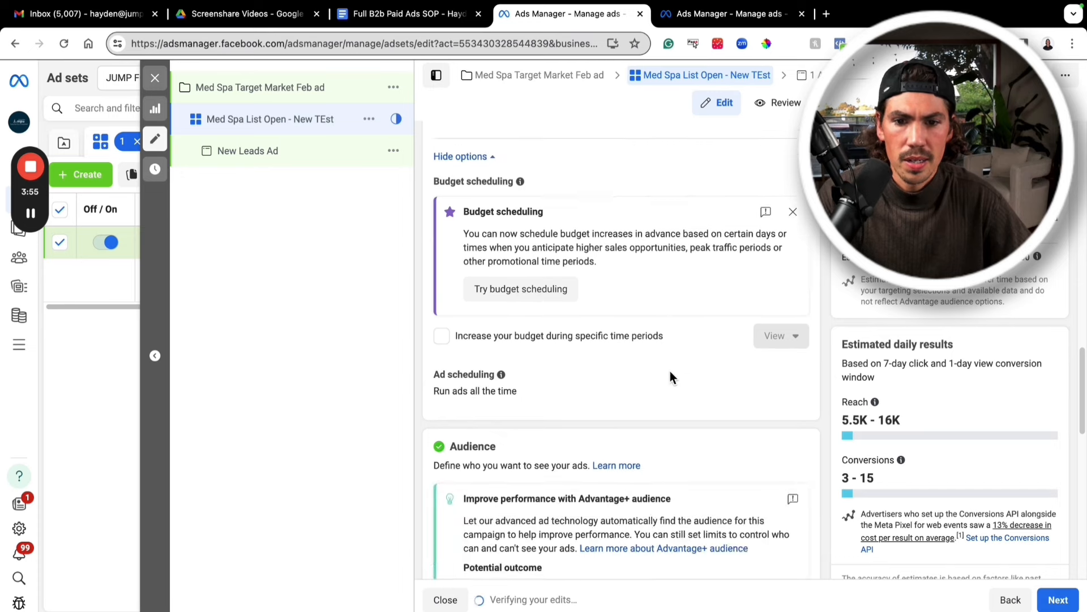
Add the customer list "2024 Med Spa List CRM" as the custom audience and check the estimated audience size
scroll(671, 372, "down", 6)
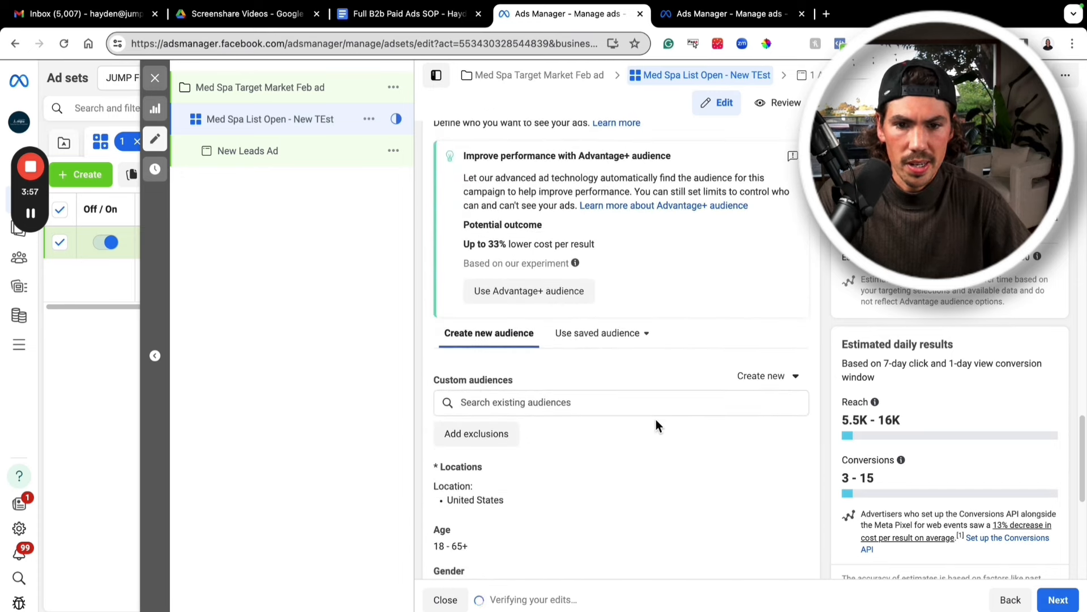
scroll(657, 424, "down", 2)
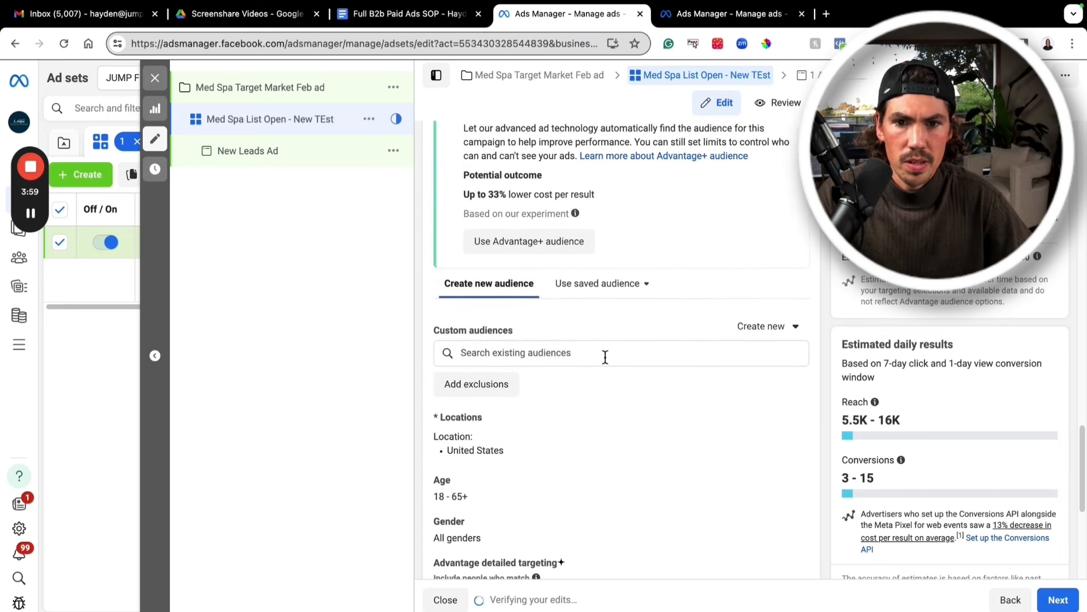
left_click(604, 358)
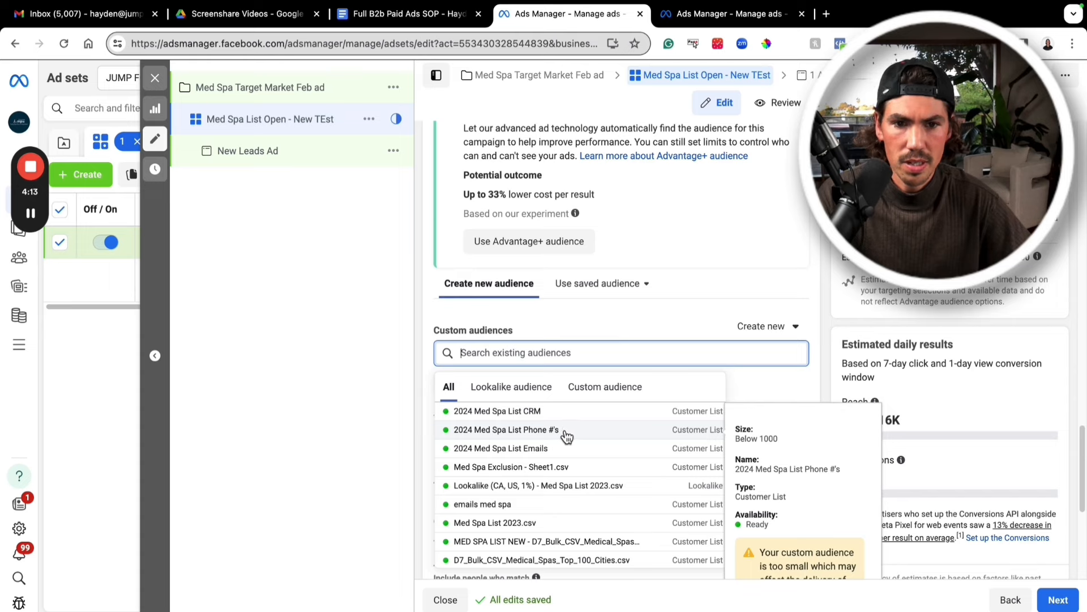
left_click(617, 411)
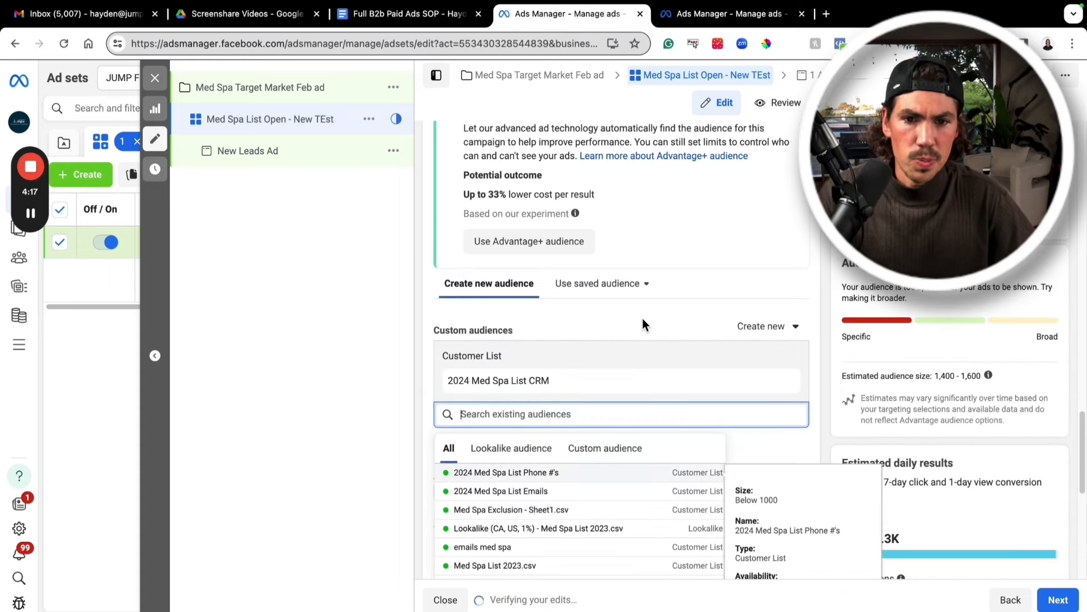
left_click(661, 319)
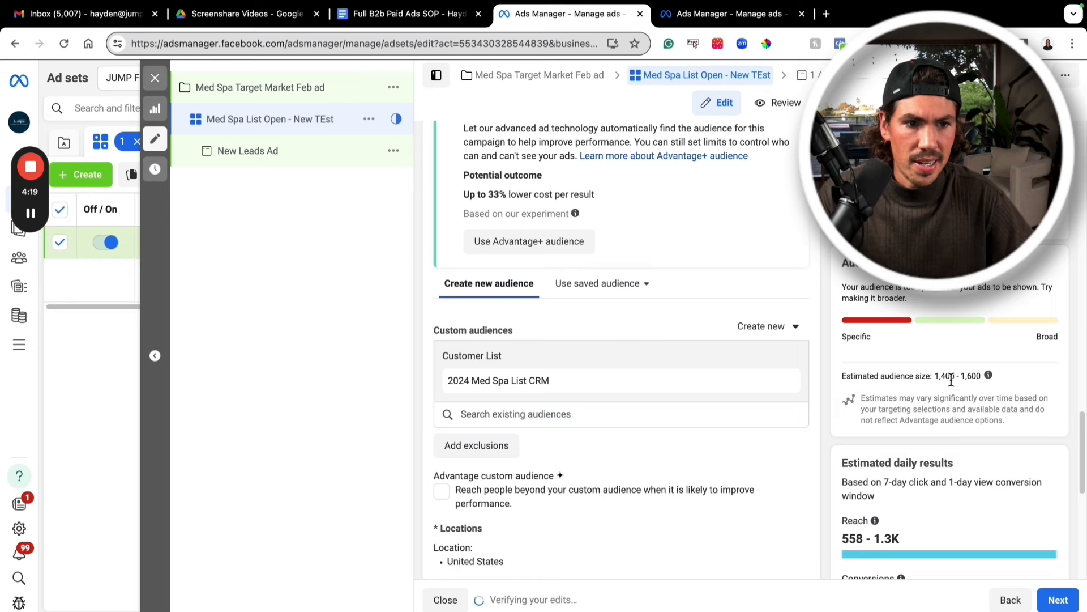
left_click_drag(928, 377, 997, 381)
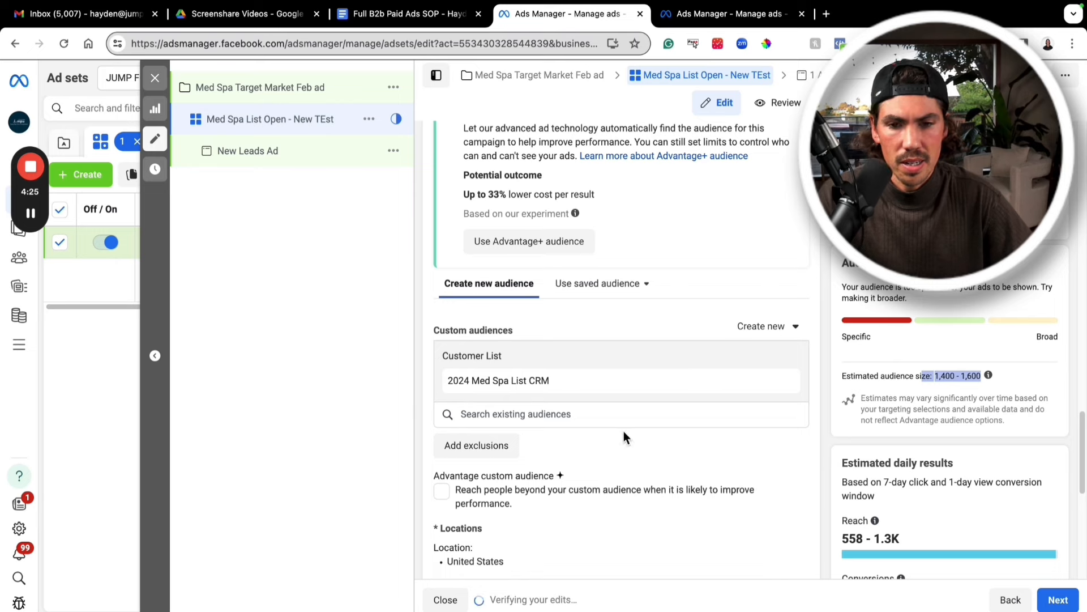
left_click_drag(930, 376, 998, 374)
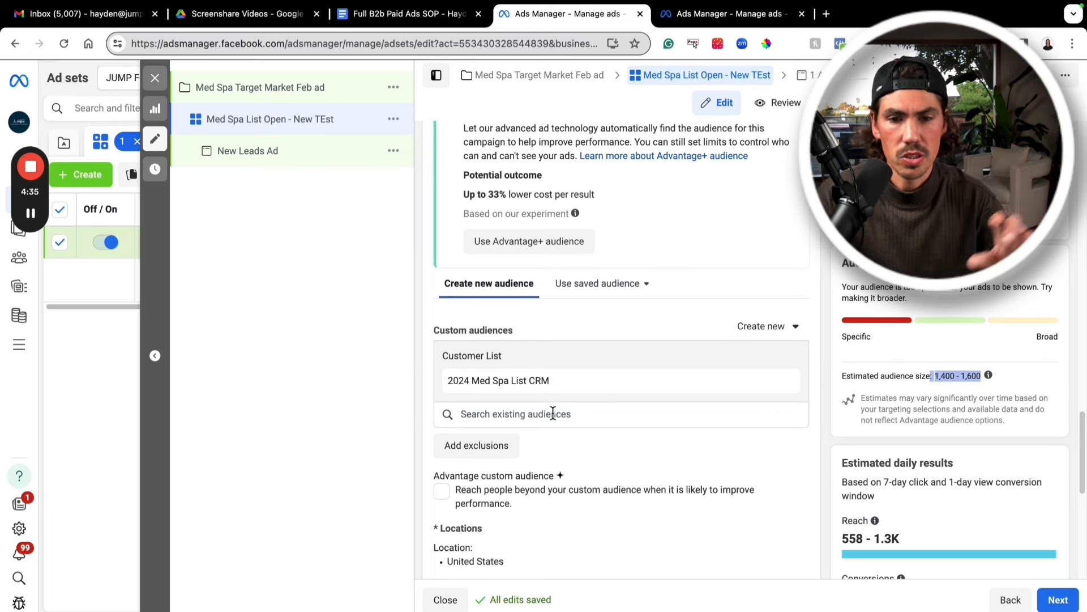
Set the audience's minimum age to 25
scroll(623, 334, "down", 3)
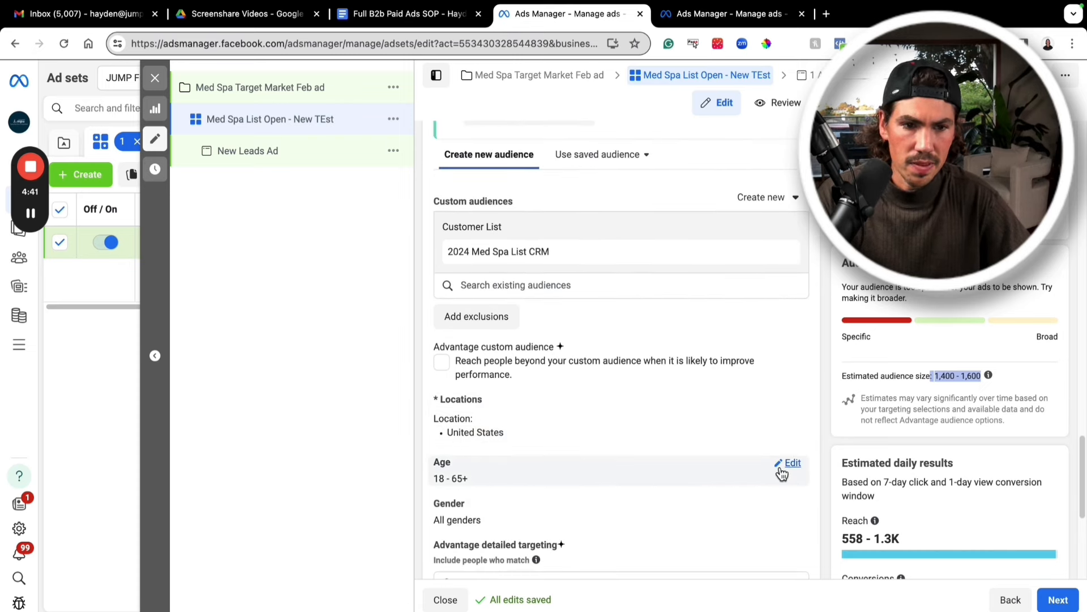
left_click(782, 472)
left_click(478, 484)
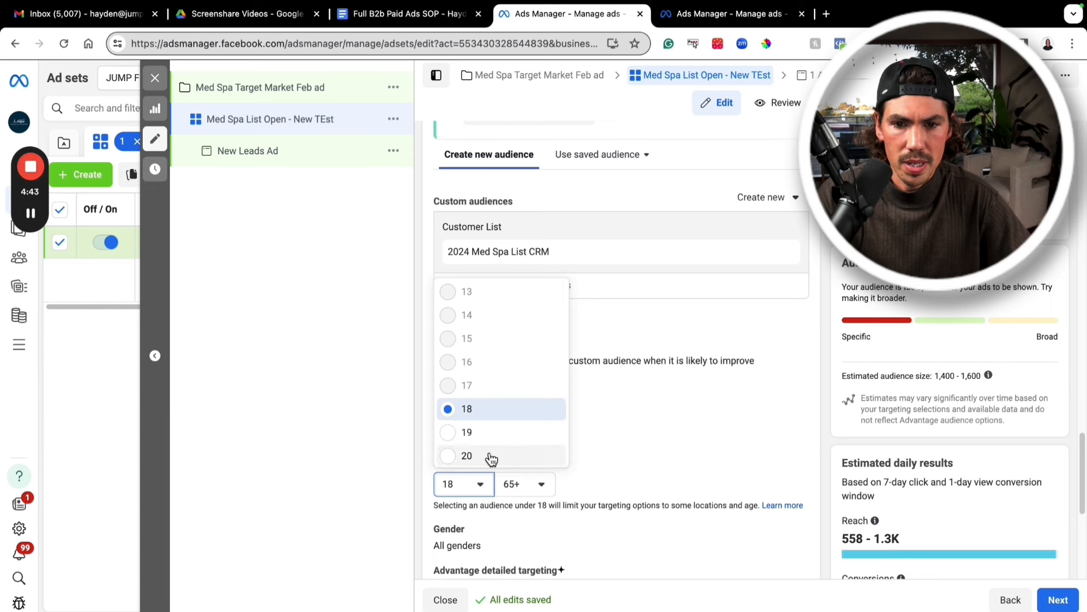
scroll(490, 456, "down", 3)
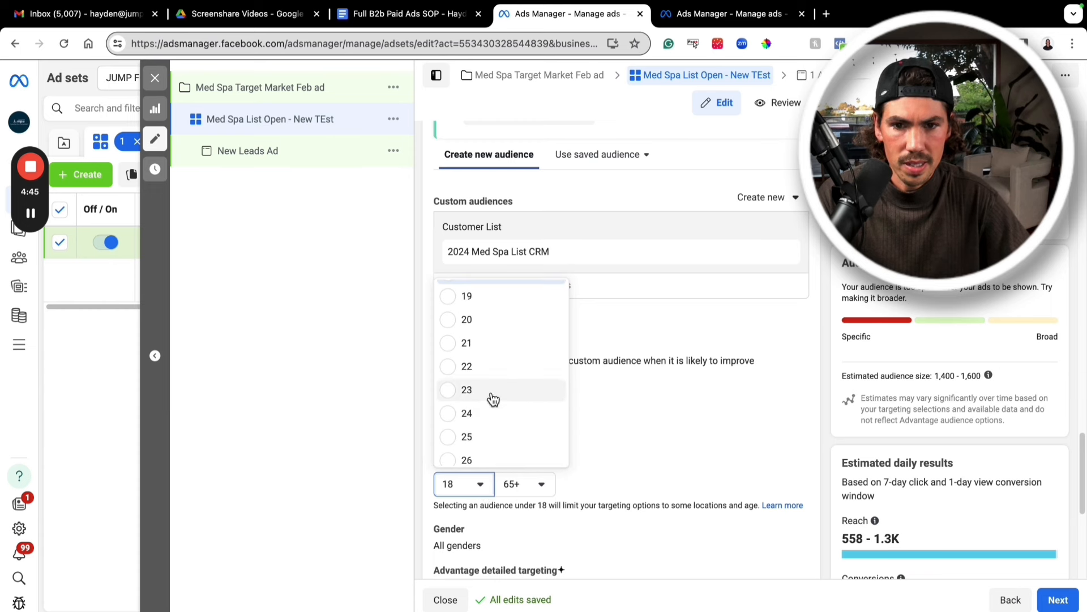
scroll(476, 452, "down", 1)
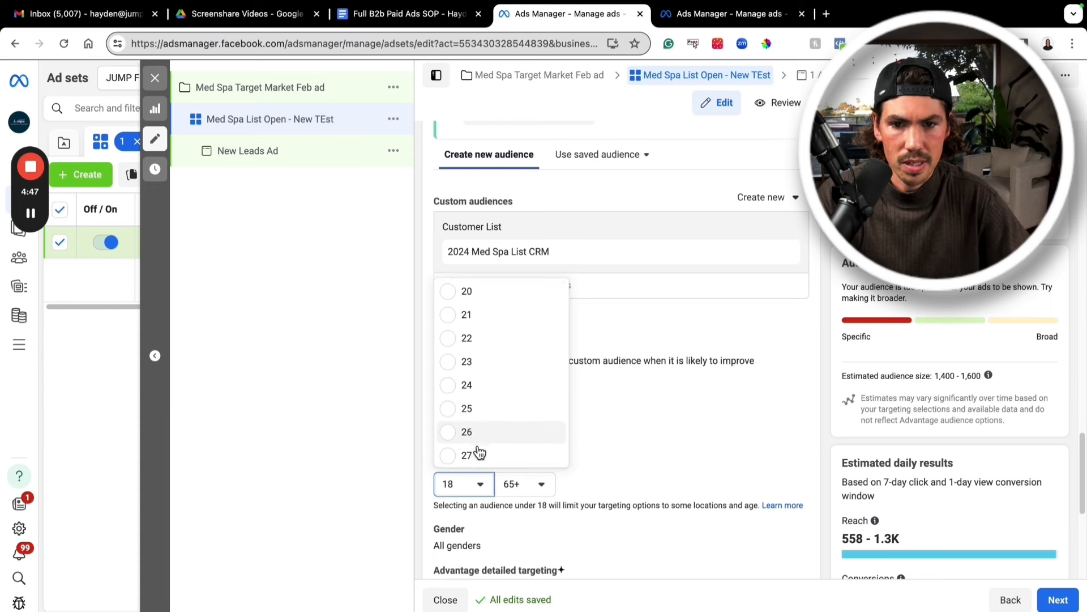
scroll(479, 453, "down", 1)
left_click(475, 387)
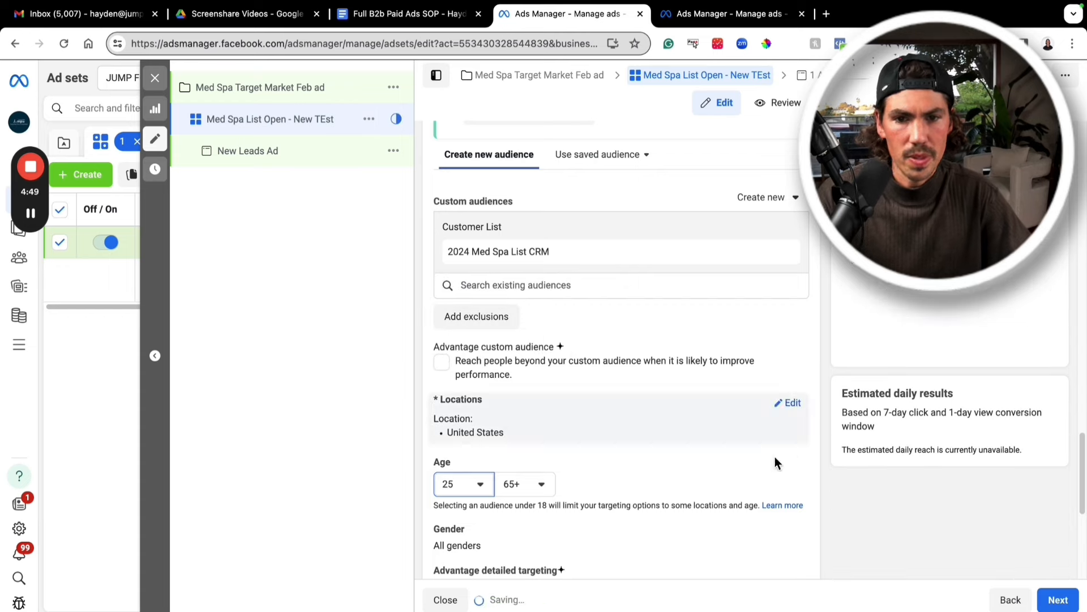
Restrict the audience's languages to English (All)
scroll(659, 415, "down", 1)
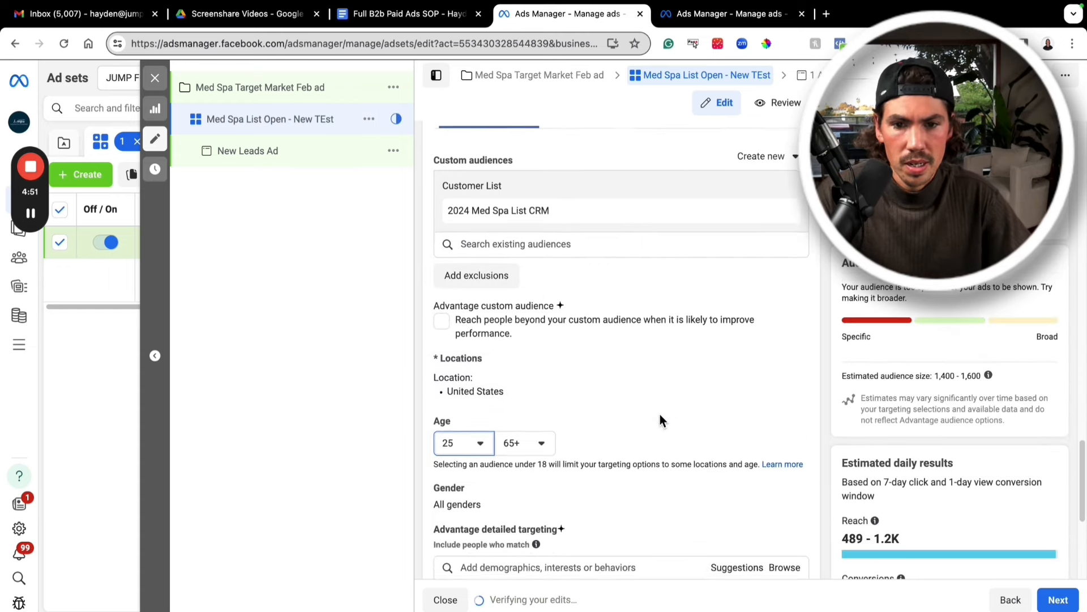
scroll(661, 419, "down", 1)
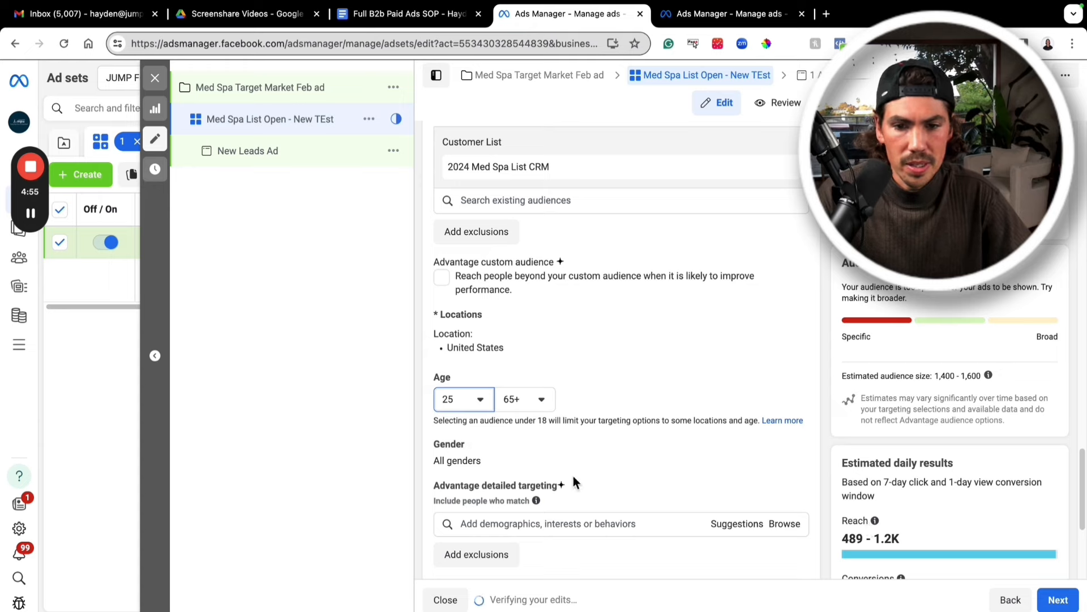
scroll(578, 479, "down", 3)
left_click(790, 480)
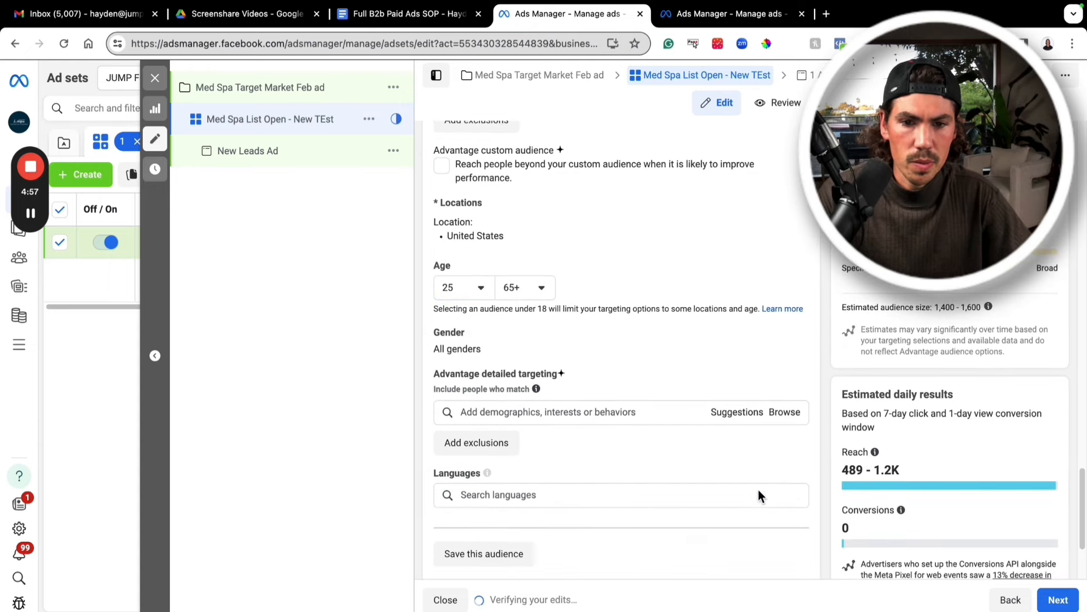
left_click(575, 495)
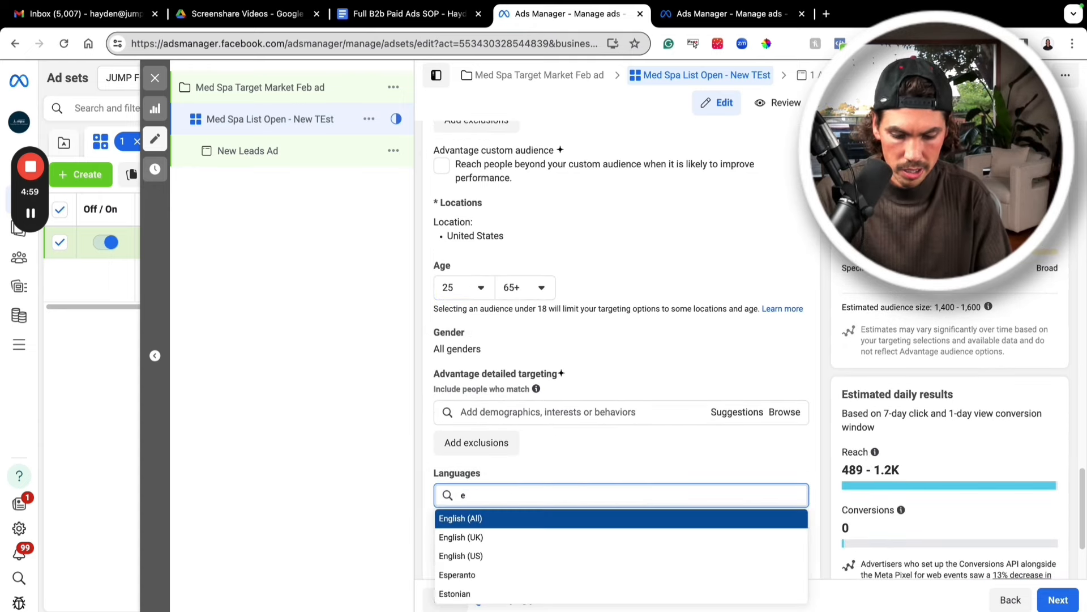
type("ng")
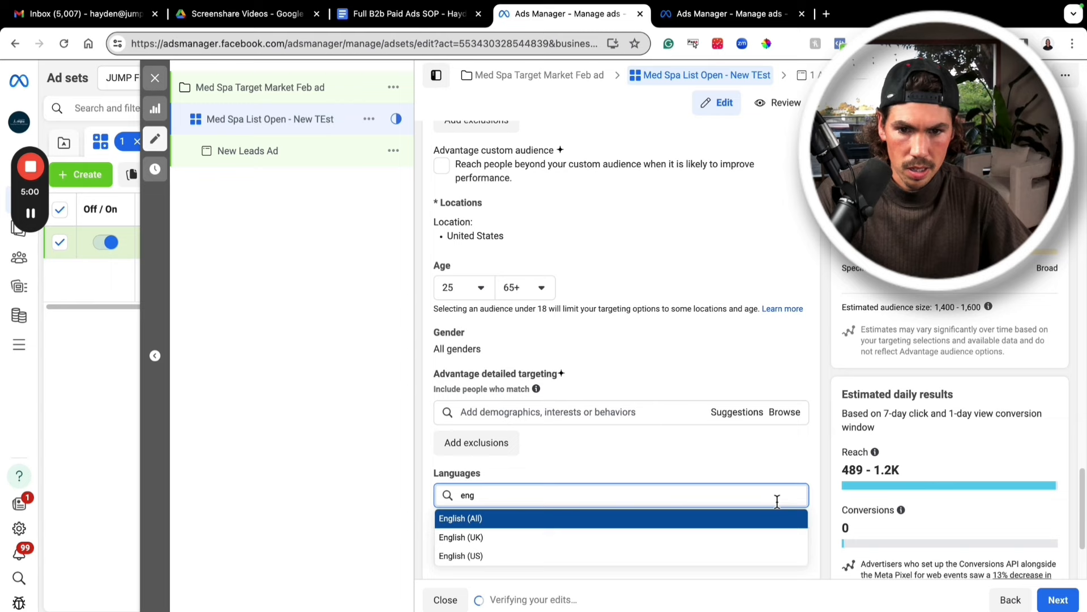
left_click(566, 524)
scroll(608, 463, "down", 3)
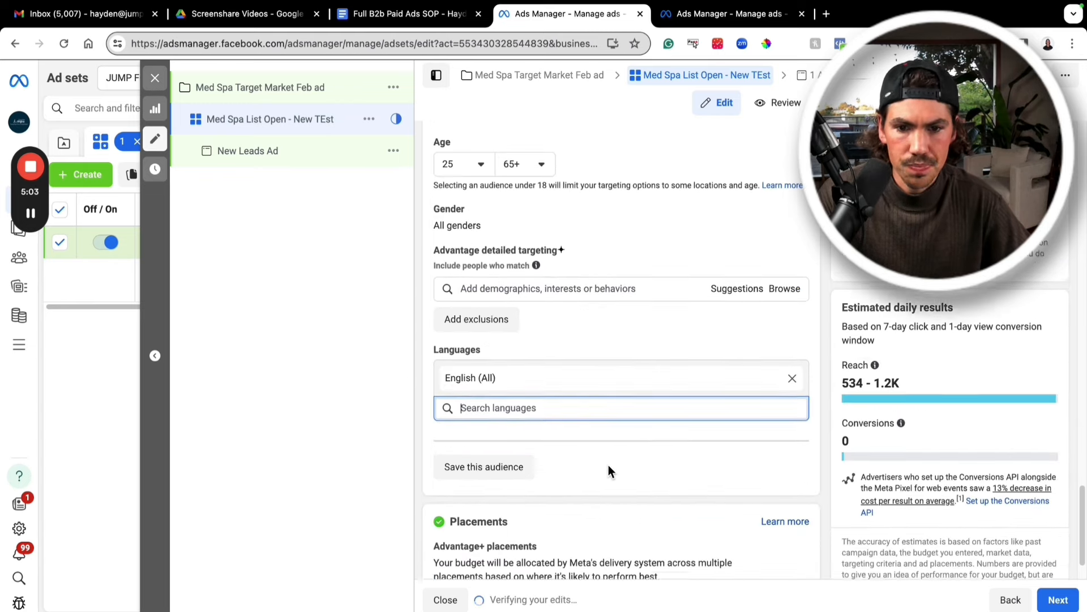
scroll(627, 459, "up", 2)
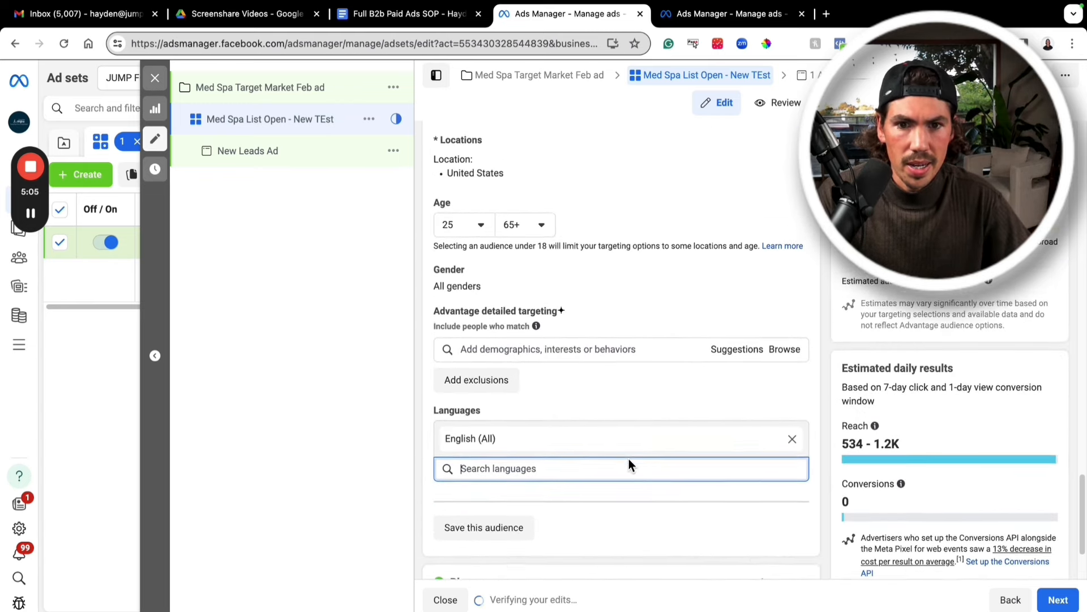
Continue to the ad settings and choose jumpforwardmedia as the ad's Instagram account
left_click(1057, 600)
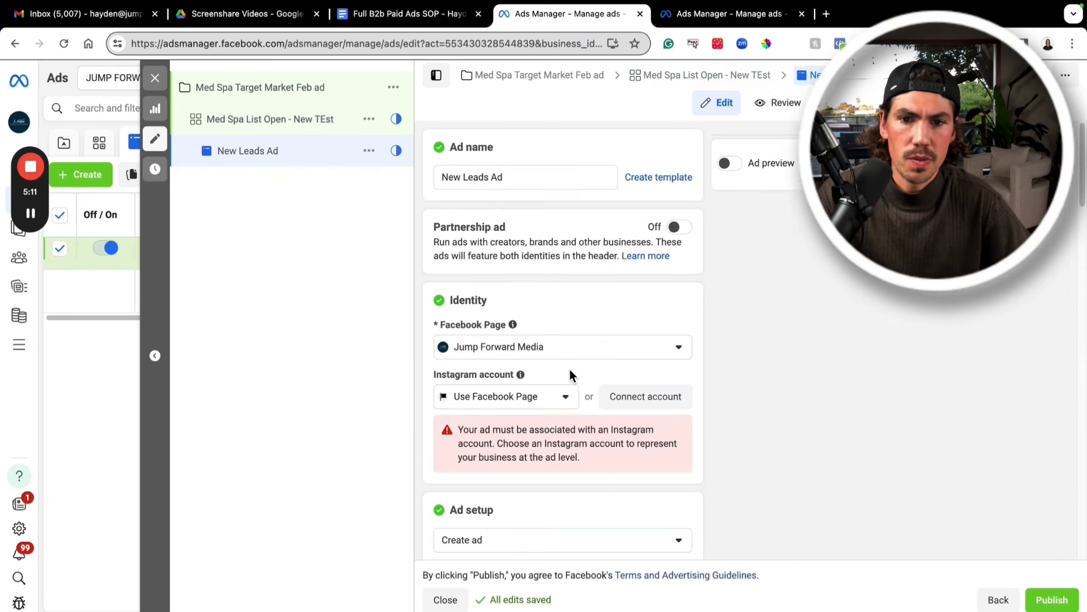
left_click(575, 398)
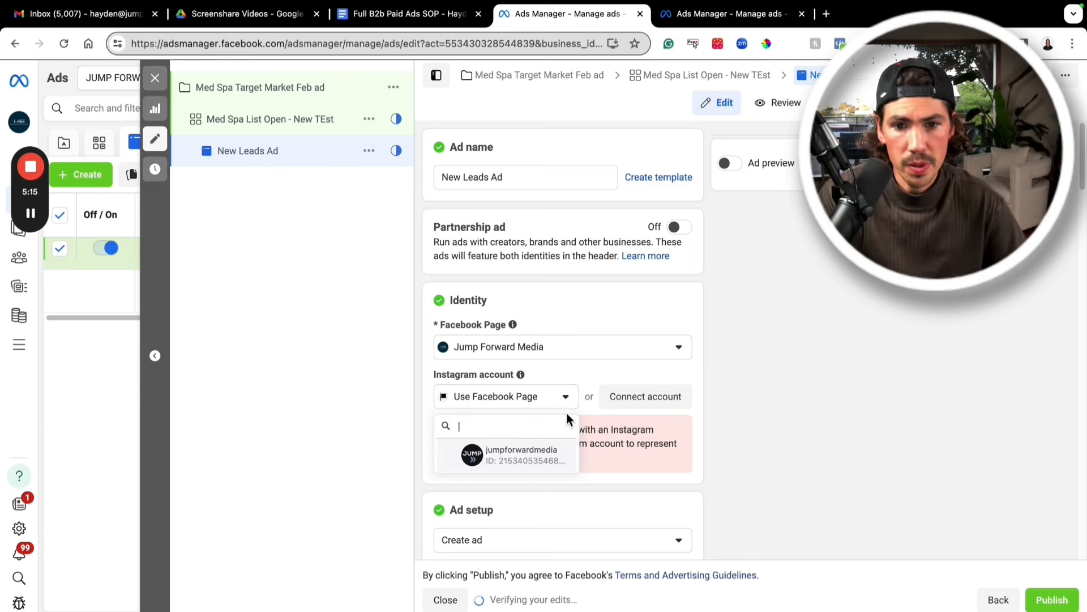
left_click(528, 456)
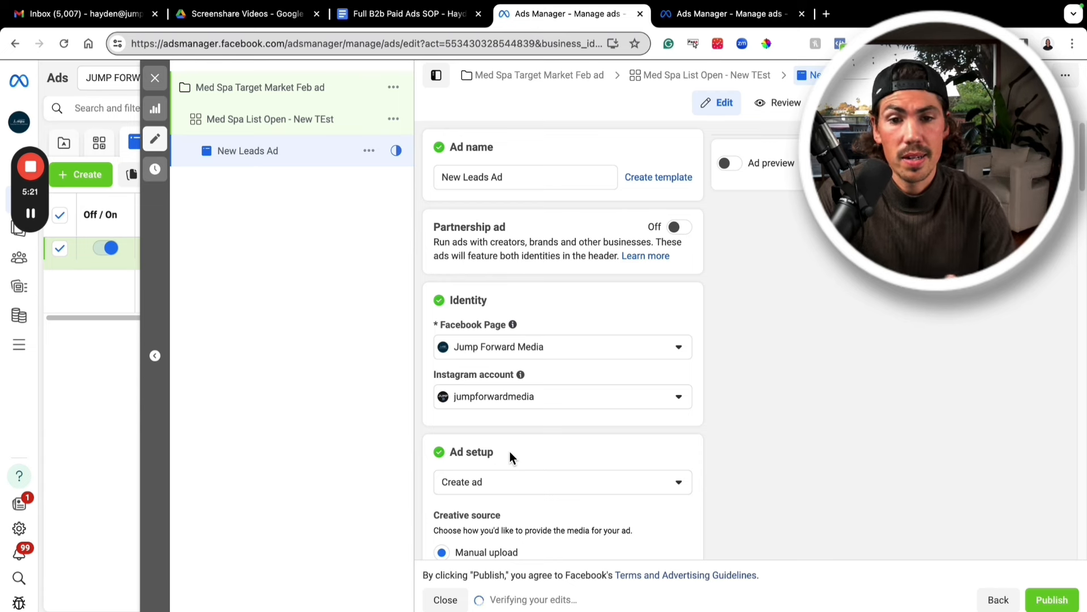
Go to the media setting in the Ad creative section of the new leads ad
scroll(733, 264, "down", 1)
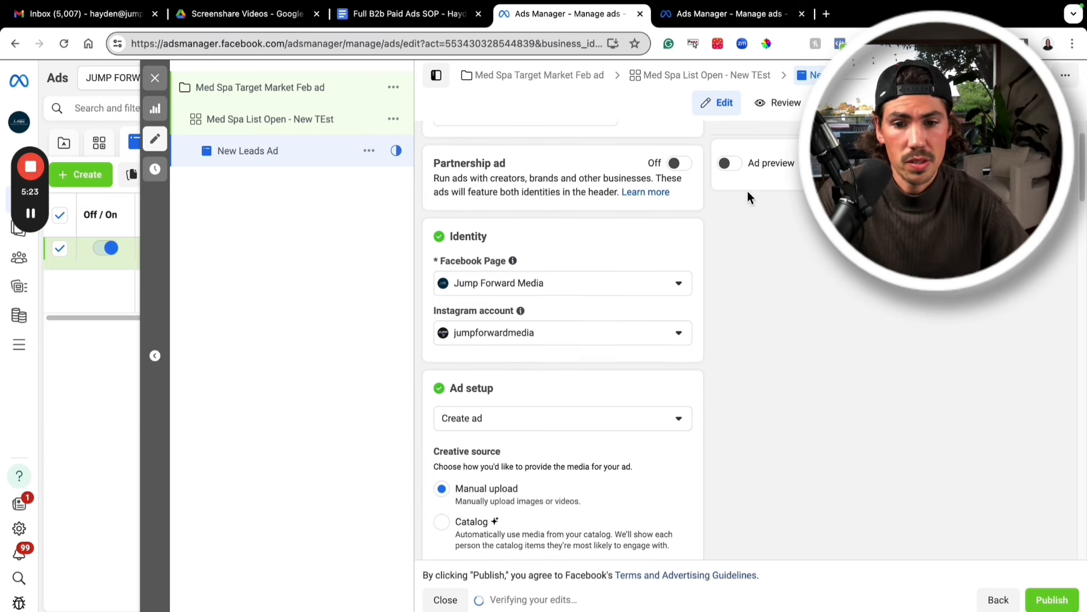
scroll(635, 300, "down", 6)
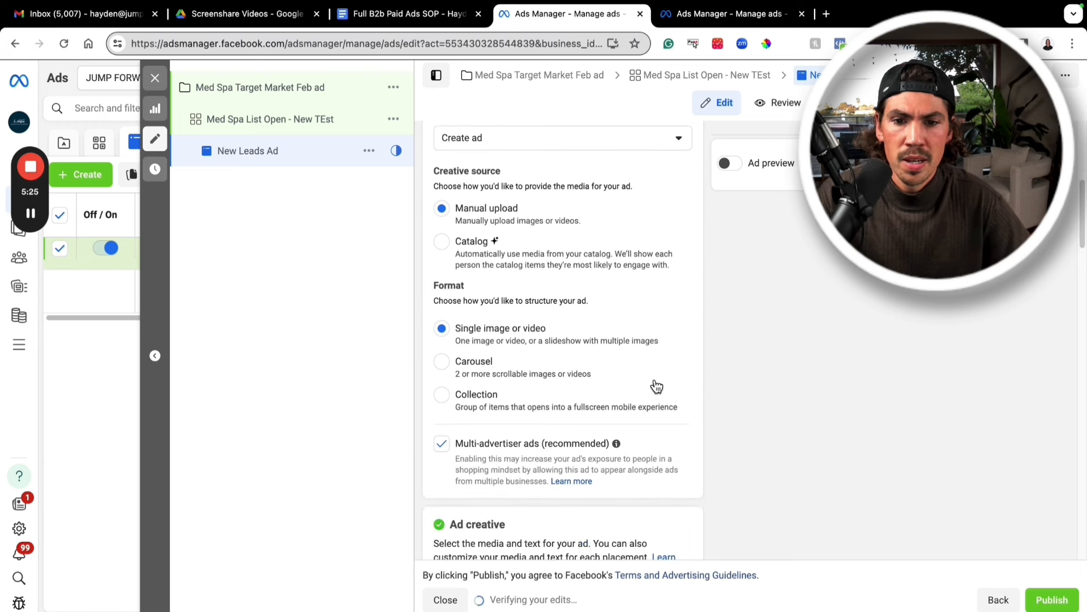
scroll(650, 379, "down", 4)
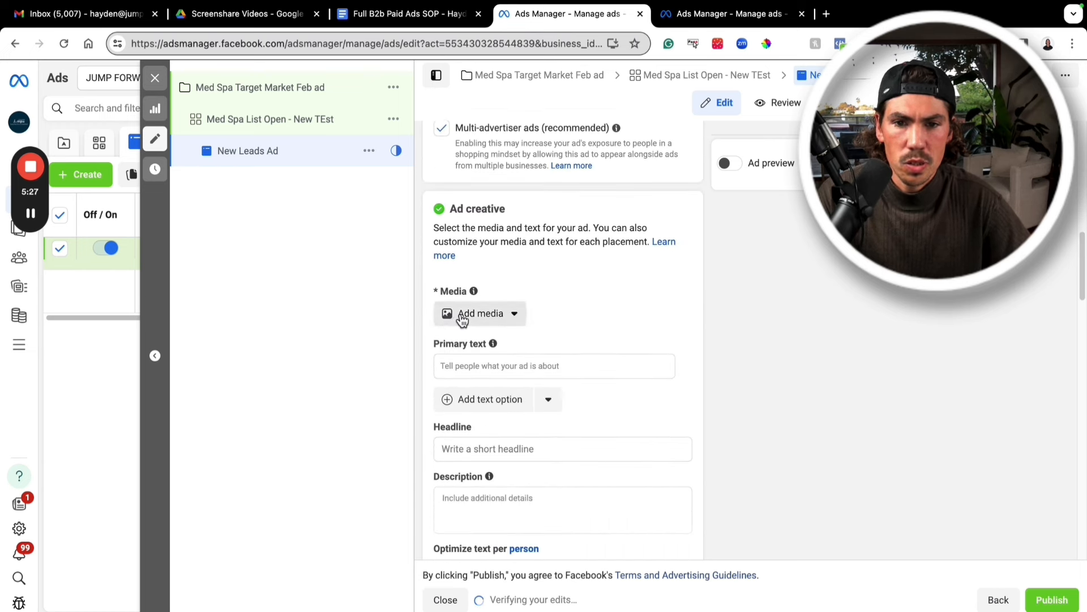